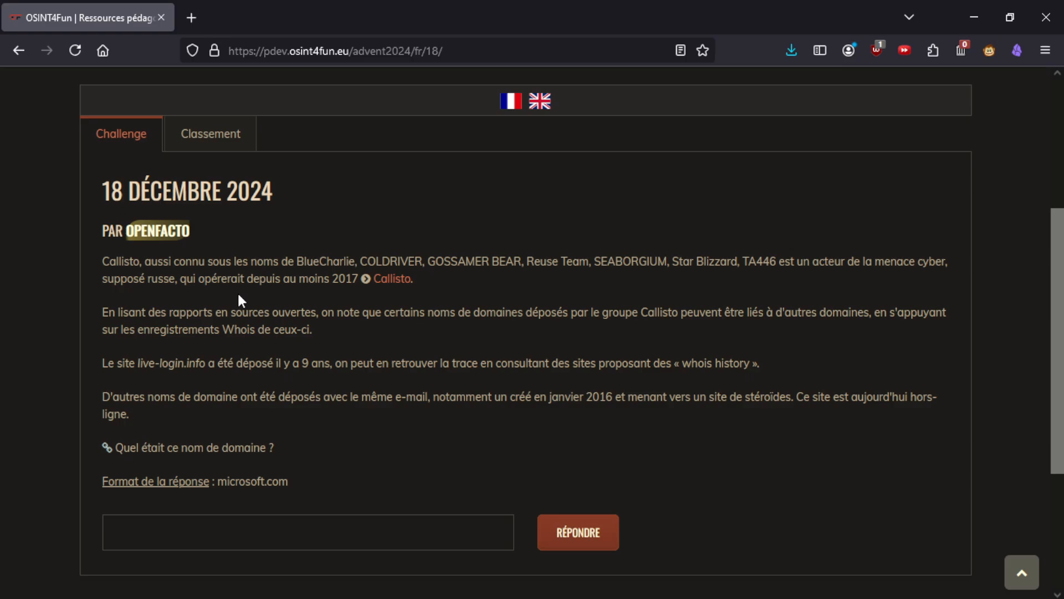
# - Open the Callisto link from the challenge text as a background tab on Malpedia
pyautogui.middleClick(403, 283)
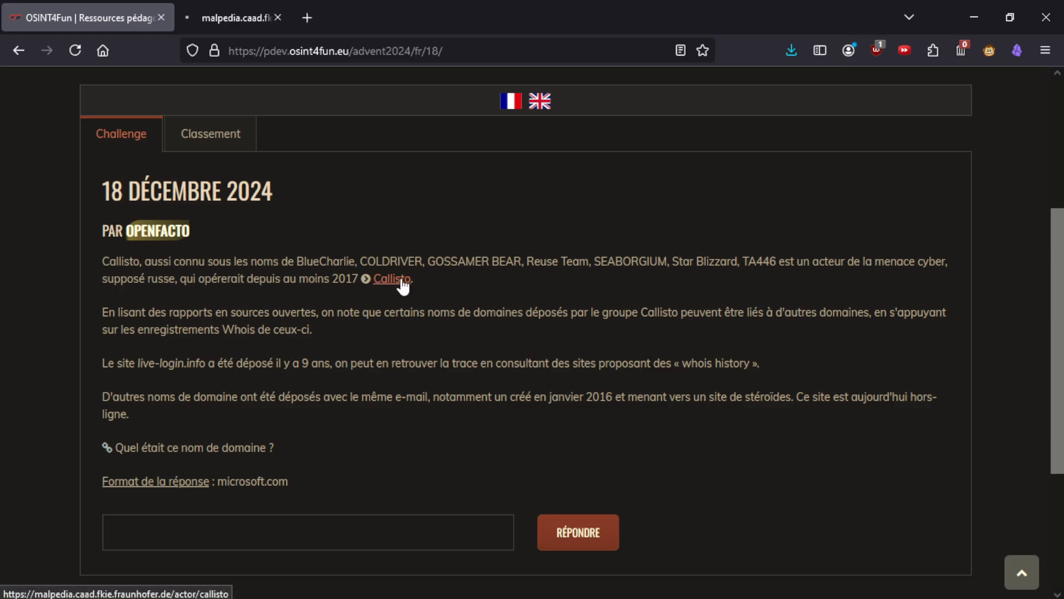
# - Scroll through Malpedia's Callisto aliases and references list, then close that tab
pyautogui.click(251, 9)
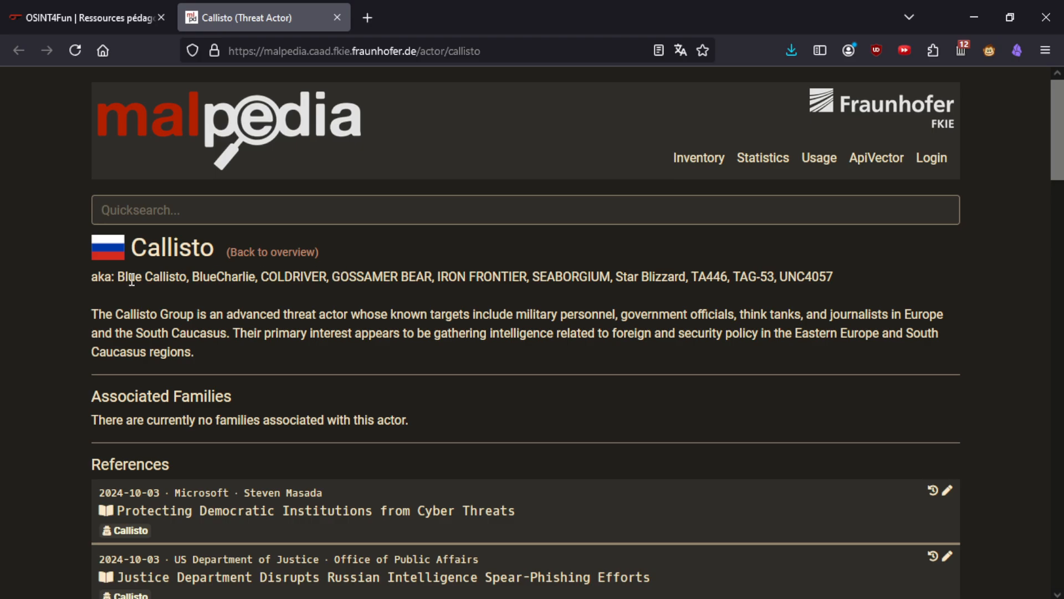
pyautogui.scroll(-5, 210, 338)
pyautogui.scroll(-13, 210, 339)
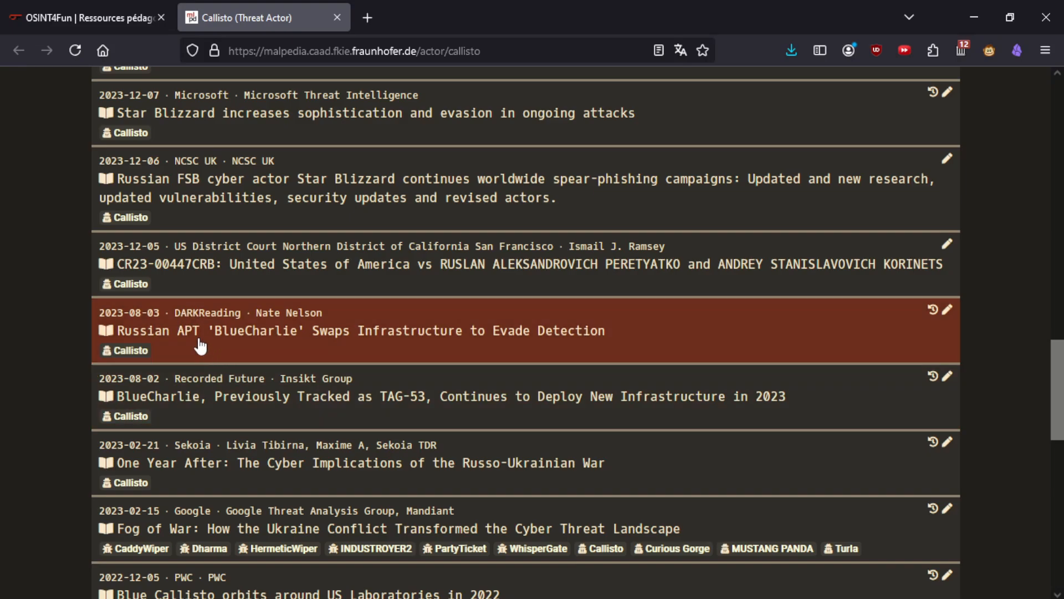
pyautogui.scroll(-3, 197, 342)
pyautogui.middleClick(271, 7)
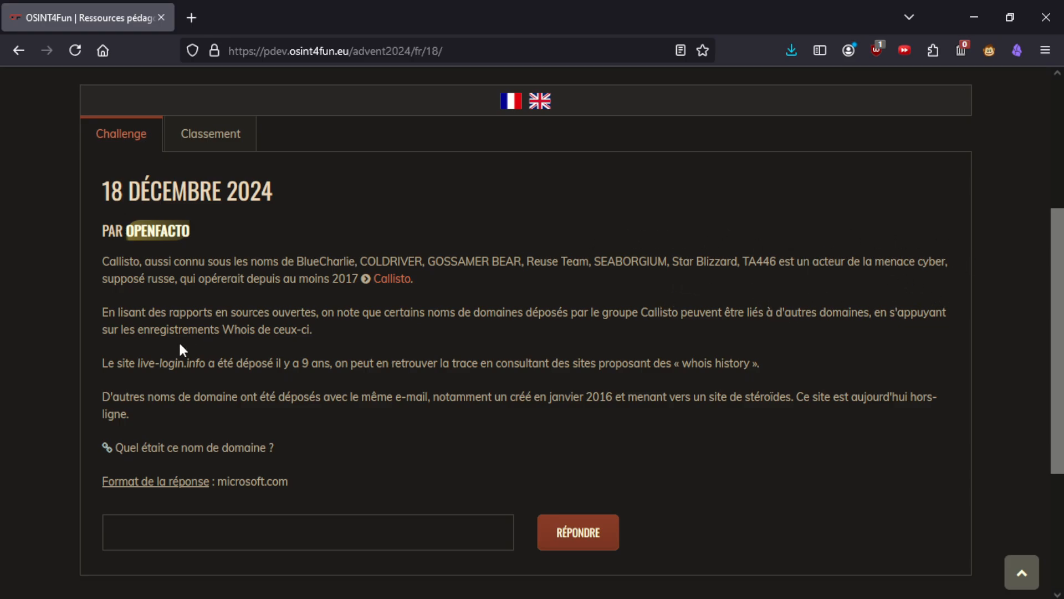
# - Highlight the Whois and 'whois history' clues, then select the domain live-login.info to copy
pyautogui.moveTo(223, 333); pyautogui.dragTo(311, 332)
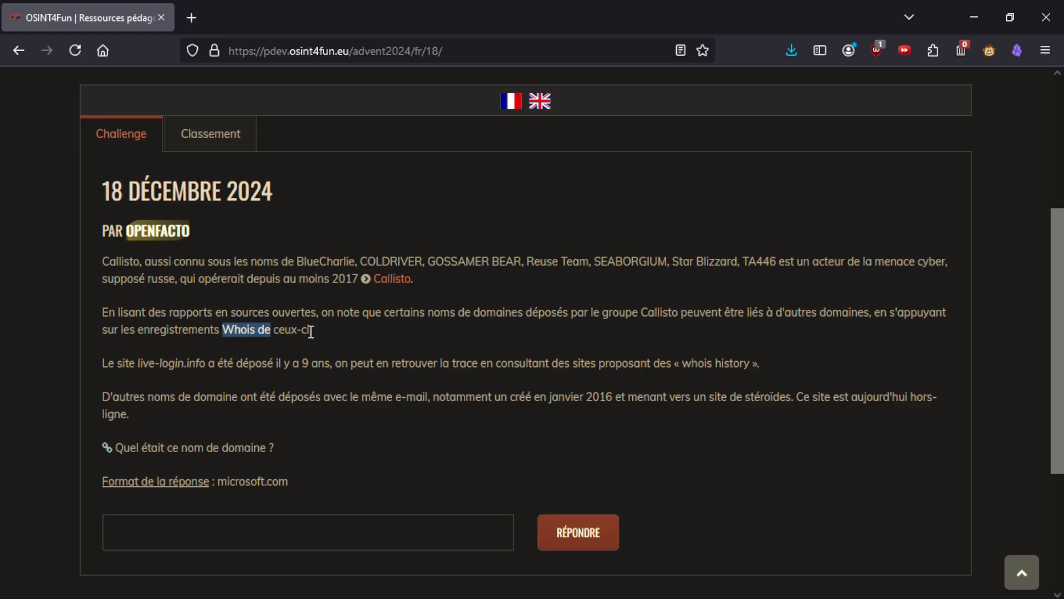
pyautogui.click(438, 329)
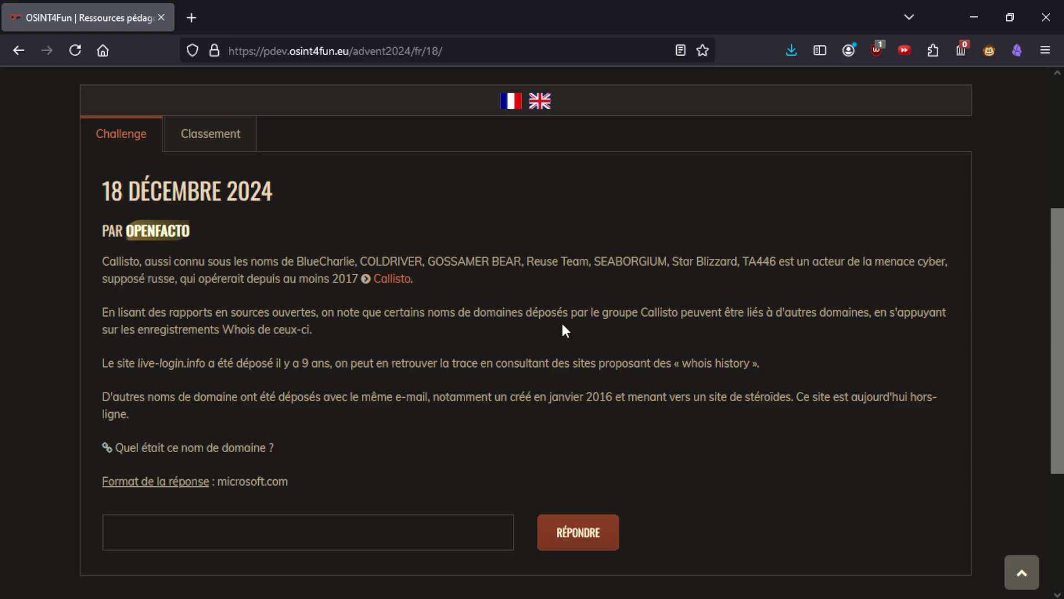
pyautogui.moveTo(683, 363); pyautogui.dragTo(744, 356)
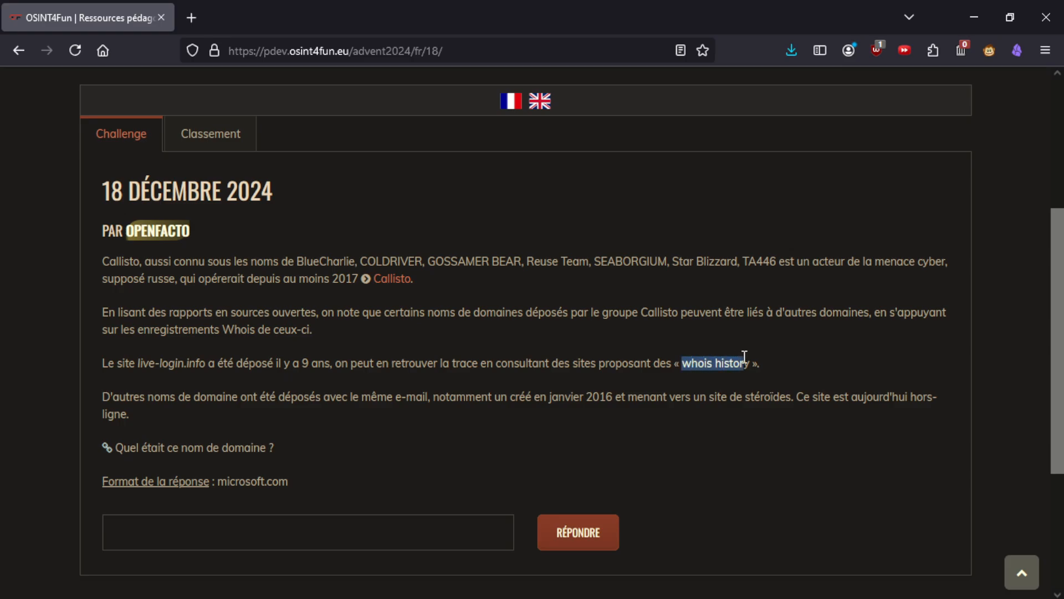
pyautogui.click(745, 356)
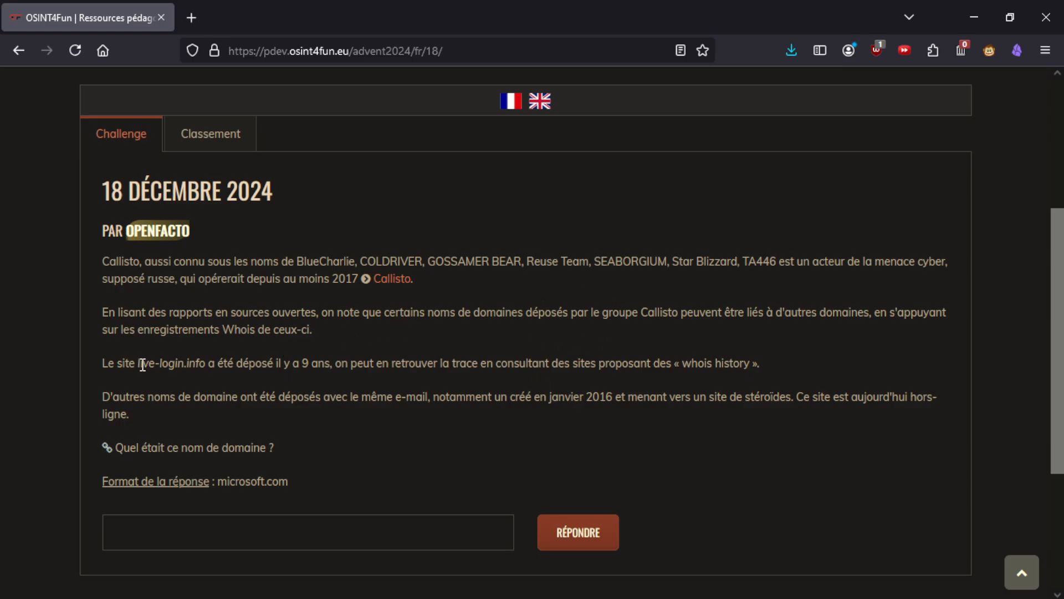
pyautogui.moveTo(138, 363); pyautogui.dragTo(207, 363)
pyautogui.hotkey('ctrl', 'c')
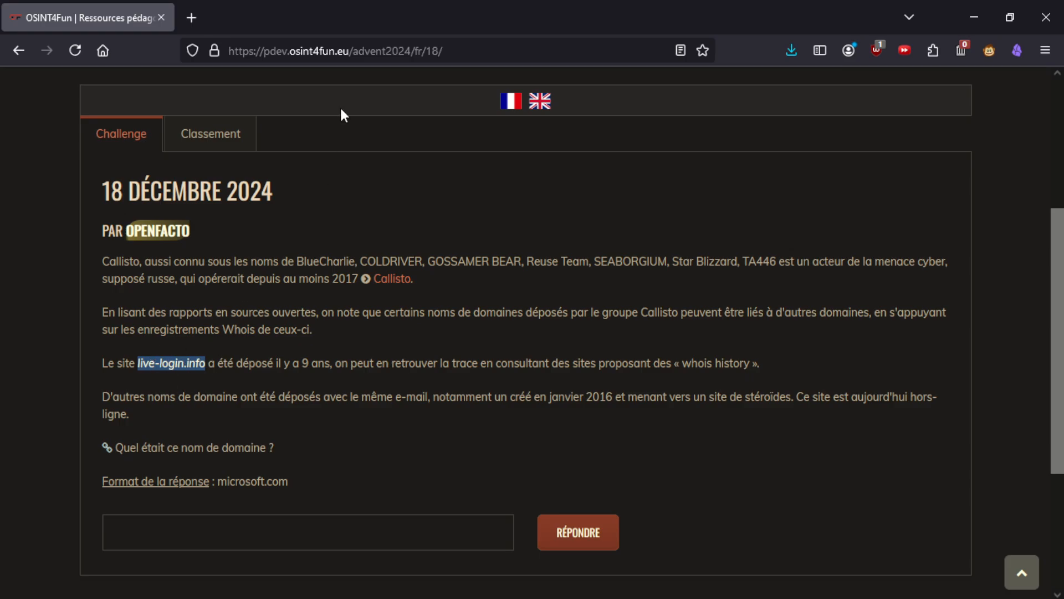
# - Google 'whois history' in a new tab and open Whoxy's WHOIS History API result in background
pyautogui.click(204, 7)
pyautogui.write('whois hist')
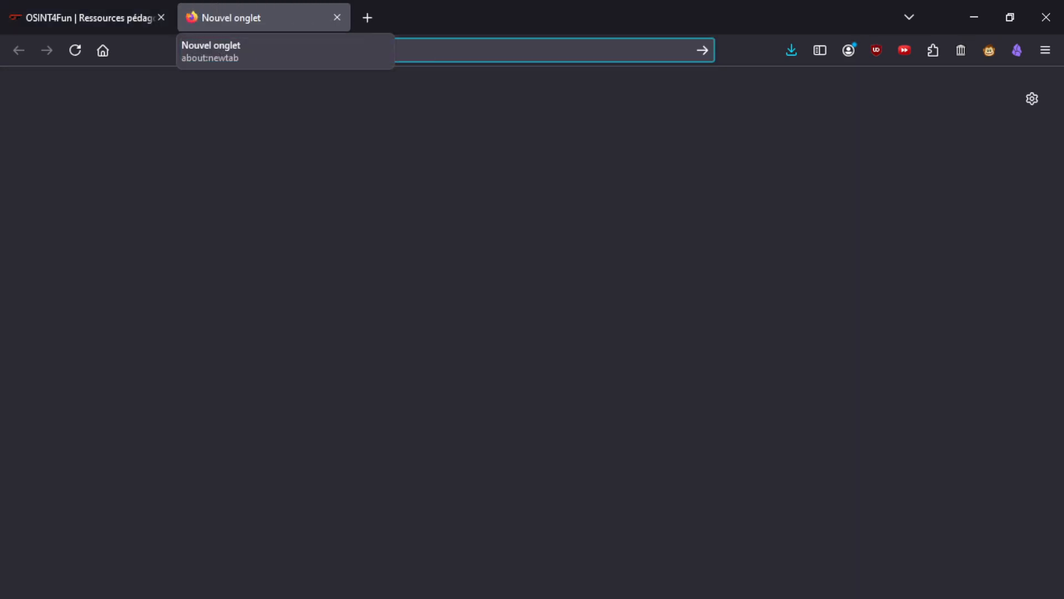
pyautogui.write('ory')
pyautogui.press('Return')
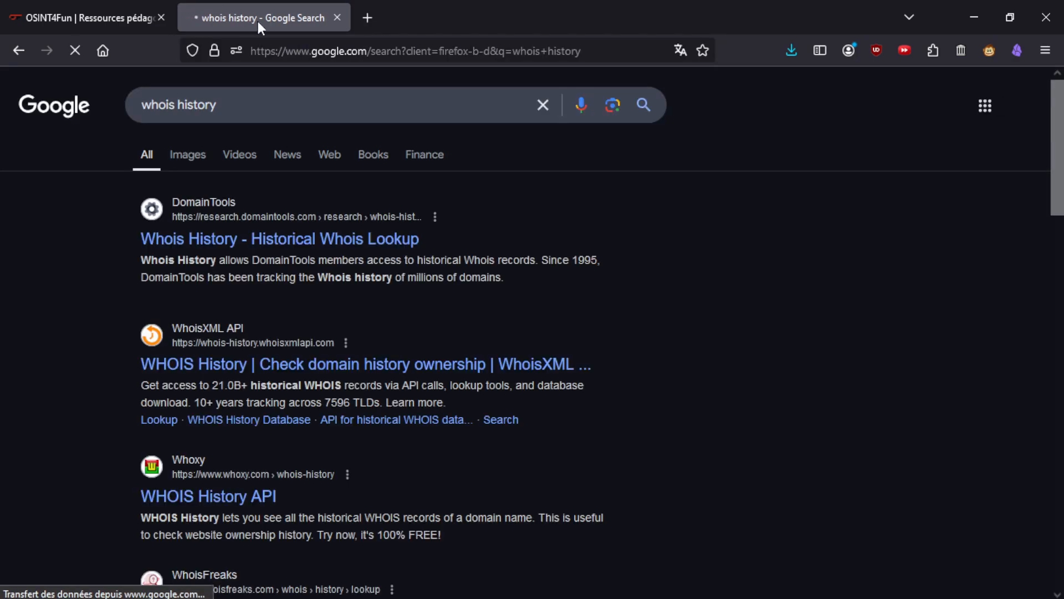
pyautogui.scroll(-3, 306, 272)
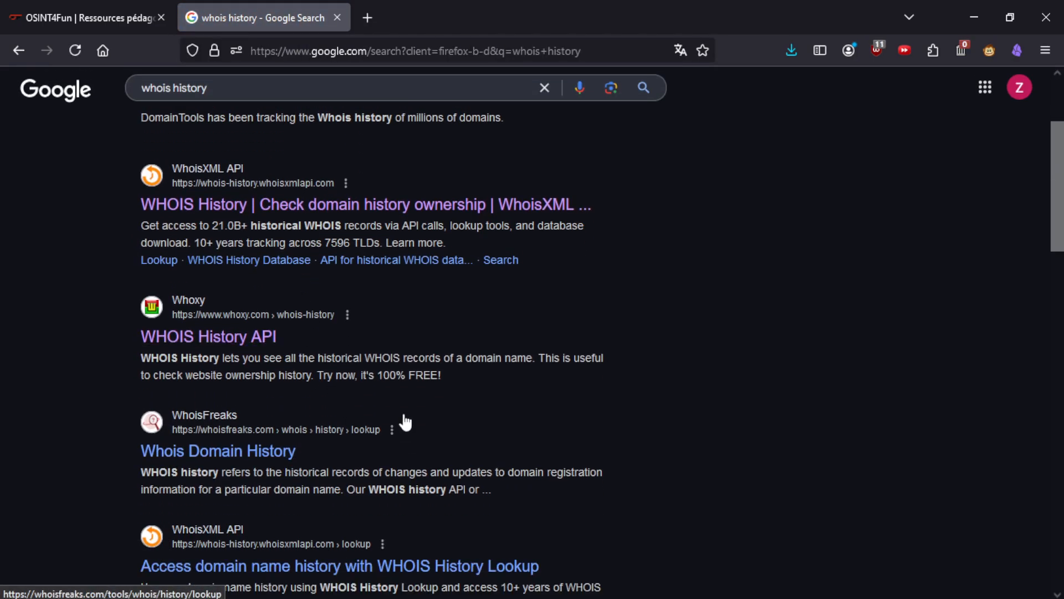
pyautogui.middleClick(230, 339)
# - Run a Whoxy whois history lookup on the pasted domain live-login.info
pyautogui.click(408, 7)
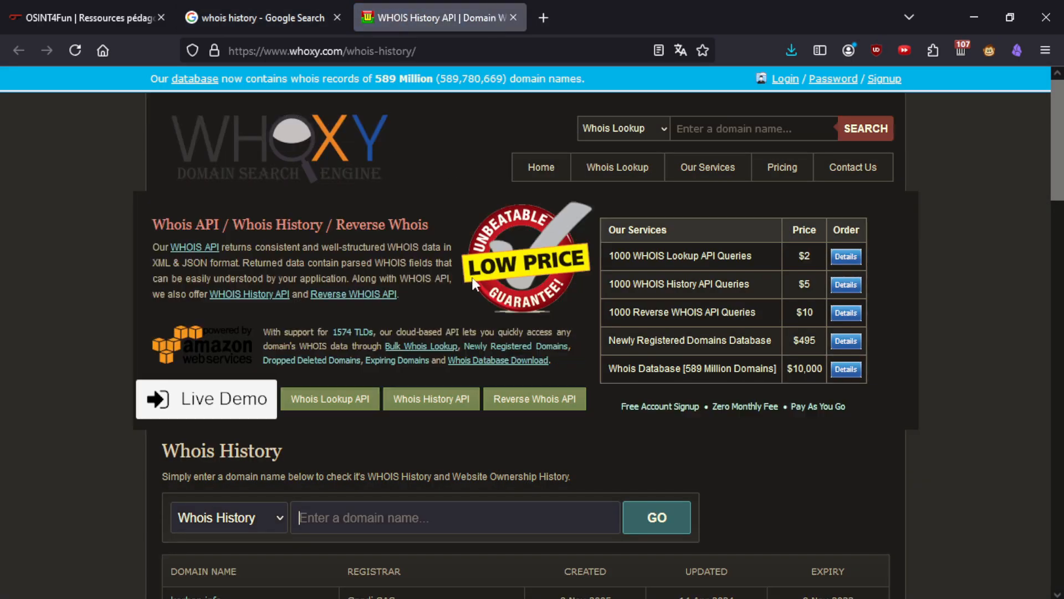
pyautogui.click(356, 513)
pyautogui.hotkey('ctrl', 'v')
pyautogui.scroll(-1, 470, 488)
pyautogui.scroll(-3, 470, 483)
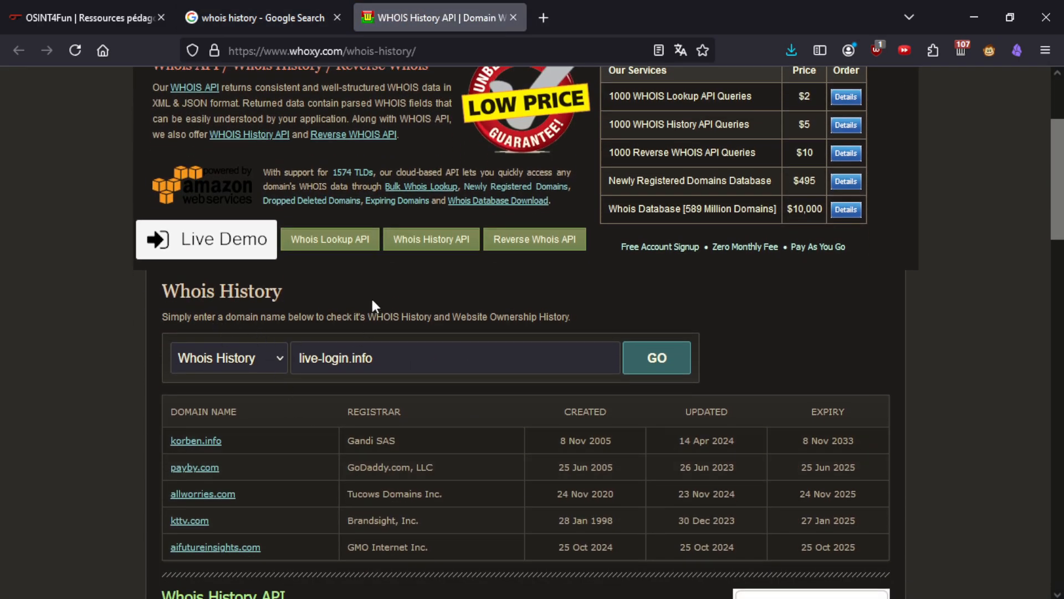
pyautogui.scroll(4, 591, 500)
pyautogui.click(628, 506)
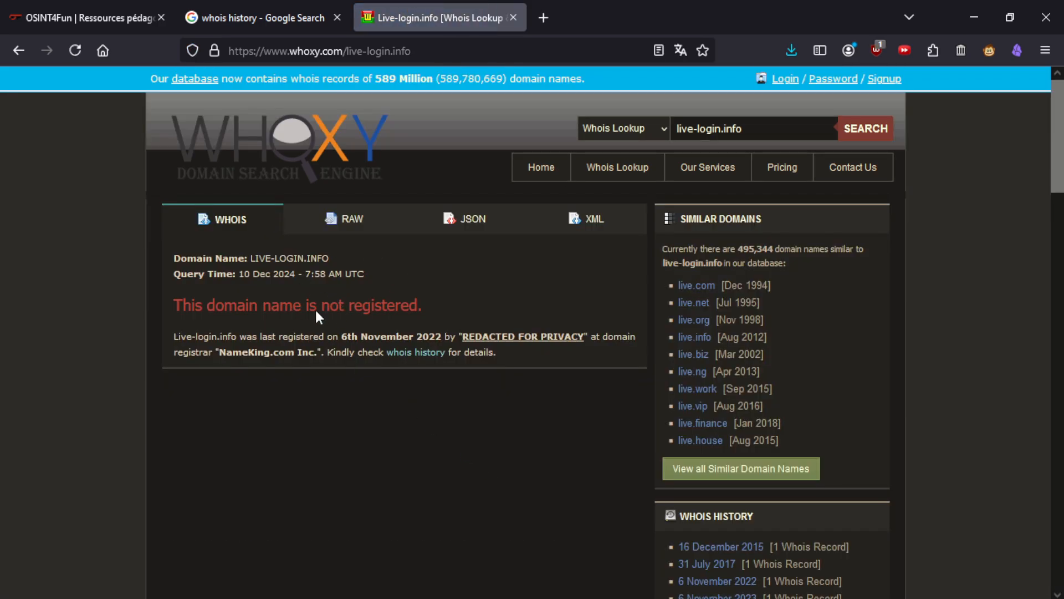
# - Scroll through live-login.info's six ownership records from 16 Dec 2015 to 16 Jan 2024
pyautogui.scroll(-12, 314, 310)
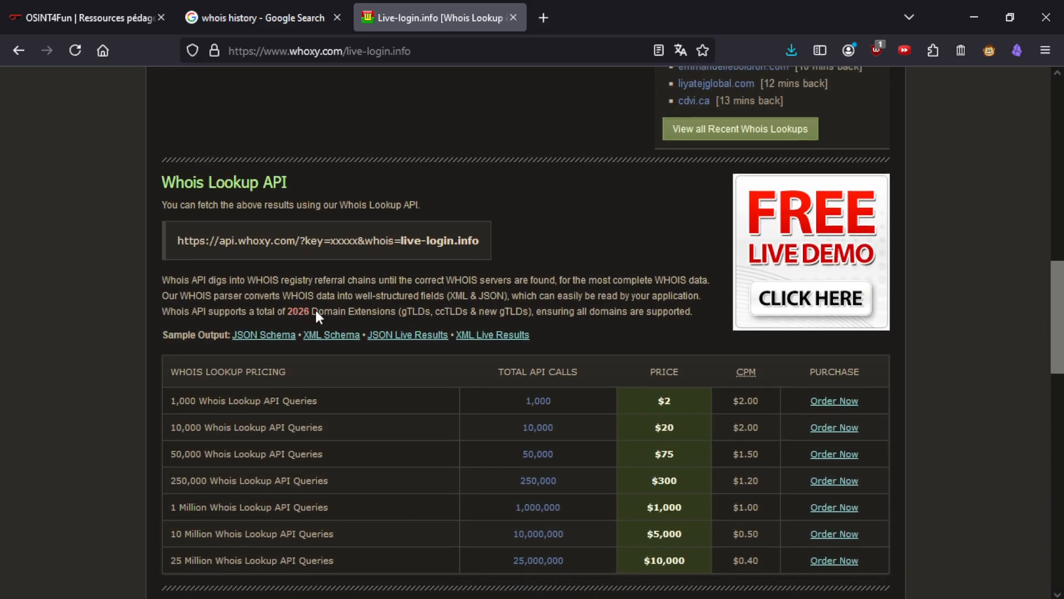
pyautogui.scroll(-7, 315, 311)
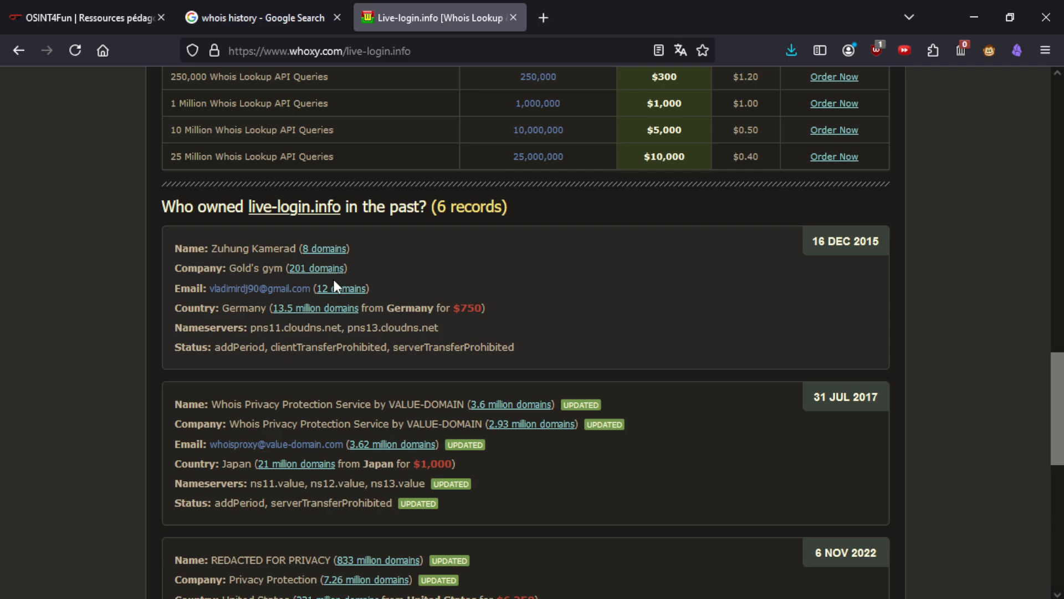
pyautogui.scroll(-2, 489, 301)
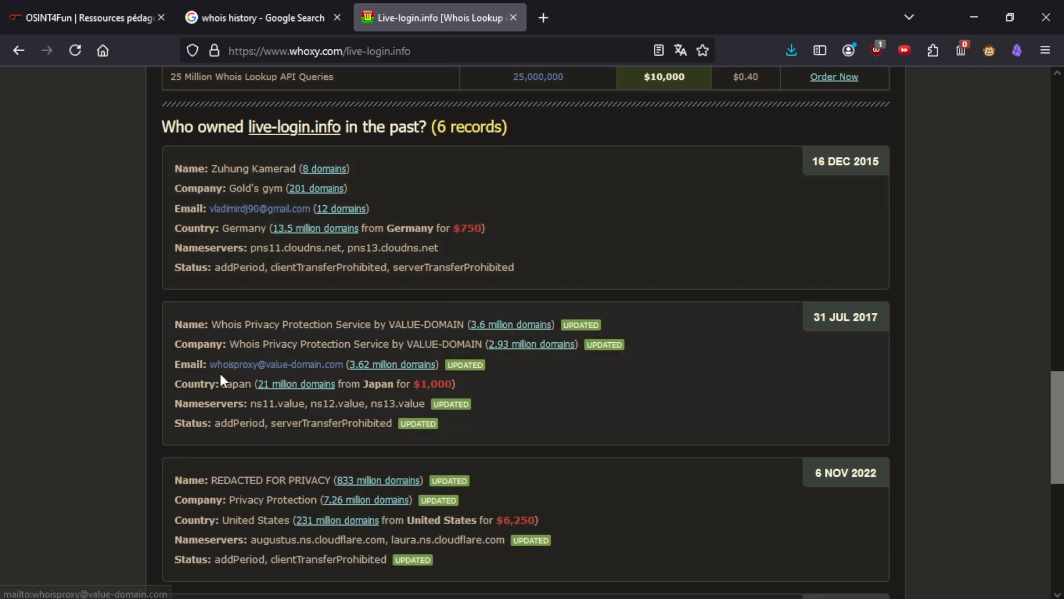
pyautogui.scroll(-2, 310, 355)
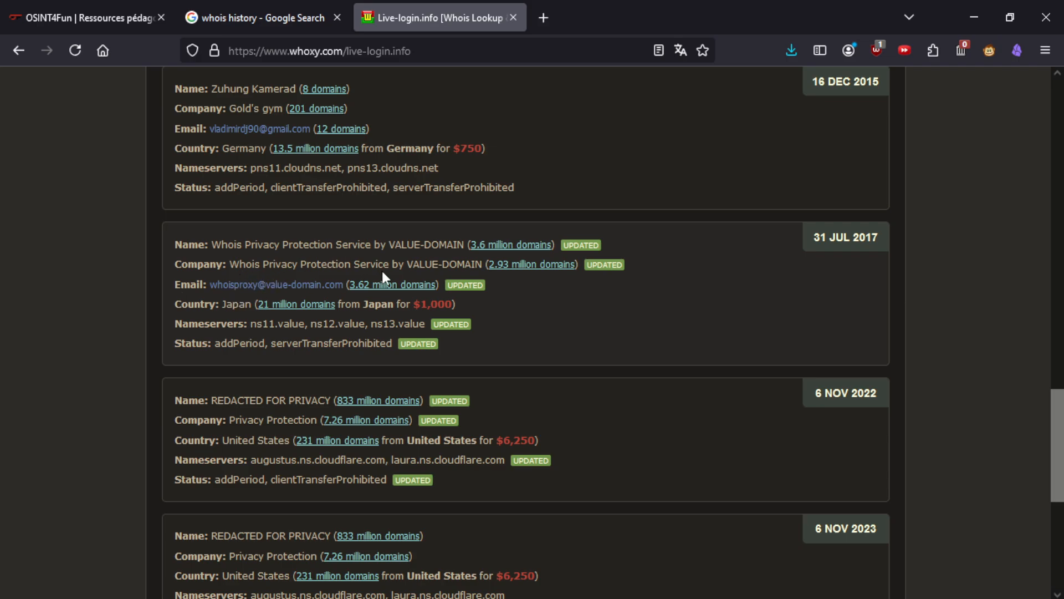
pyautogui.moveTo(352, 266); pyautogui.dragTo(256, 266)
pyautogui.scroll(-4, 273, 315)
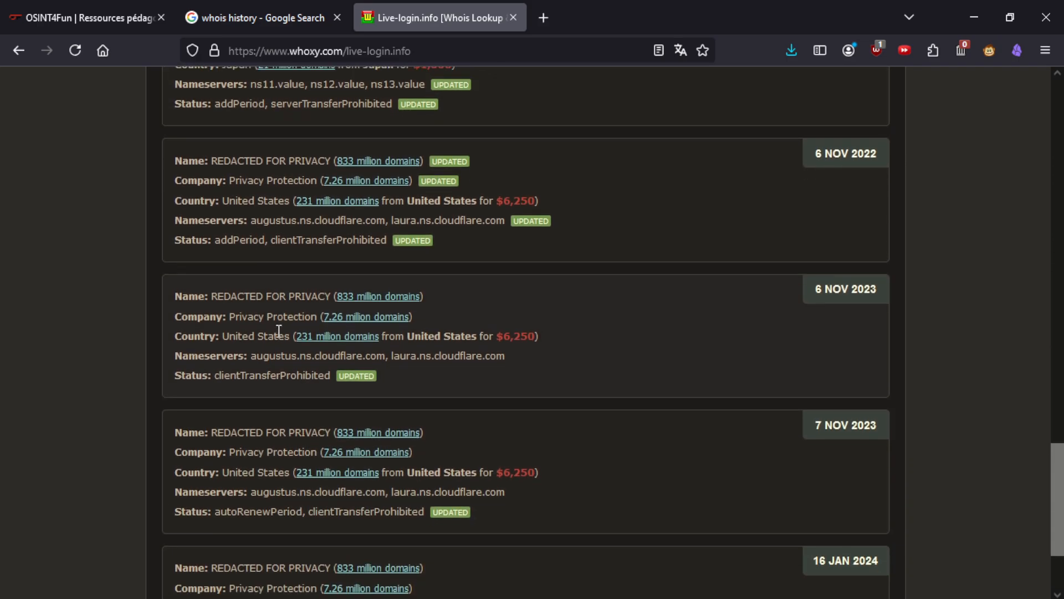
pyautogui.scroll(-3, 253, 317)
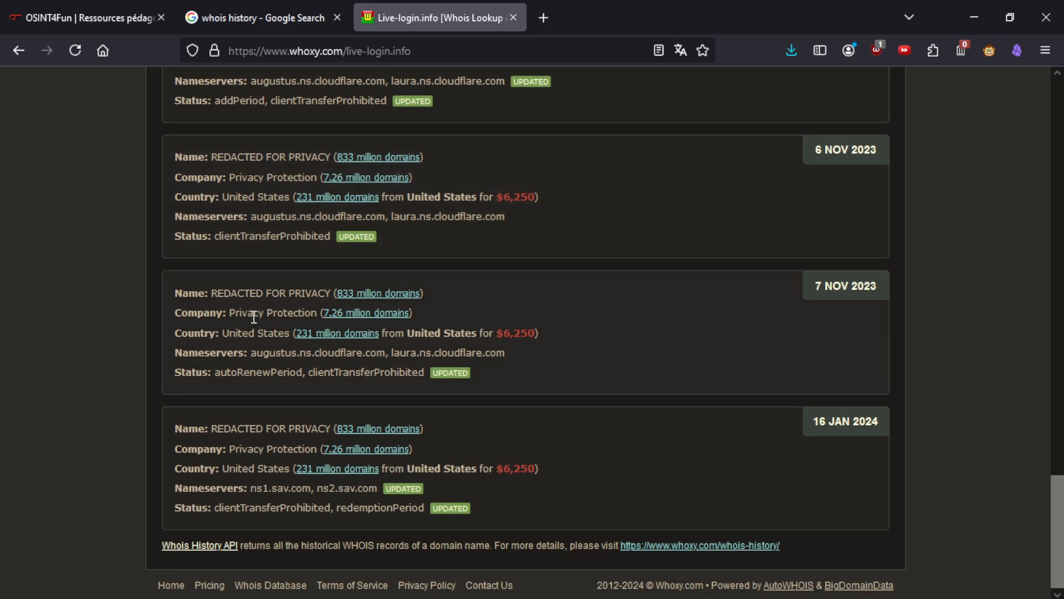
pyautogui.scroll(8, 344, 457)
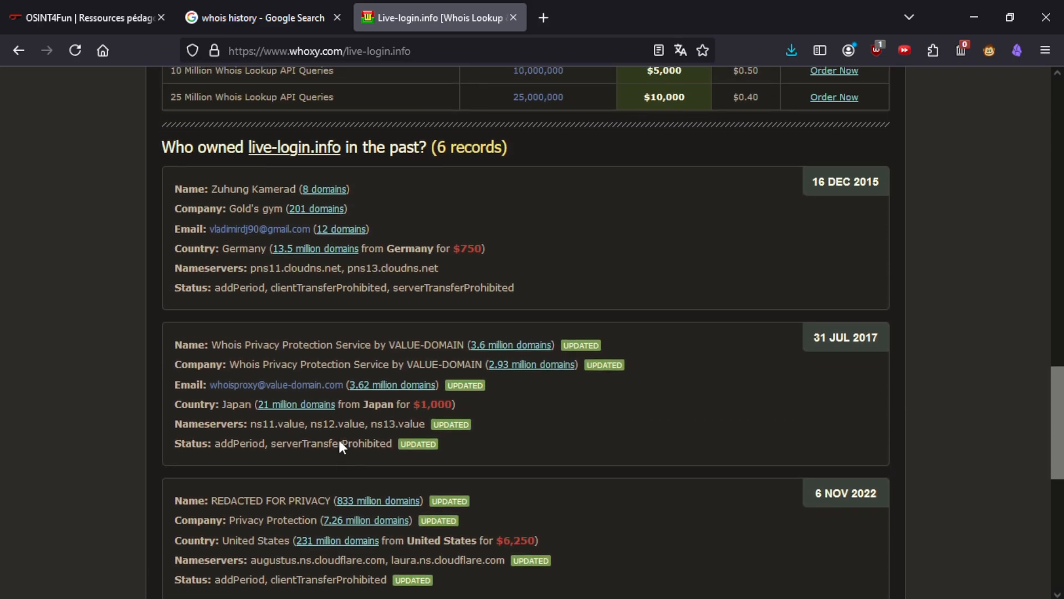
pyautogui.click(117, 15)
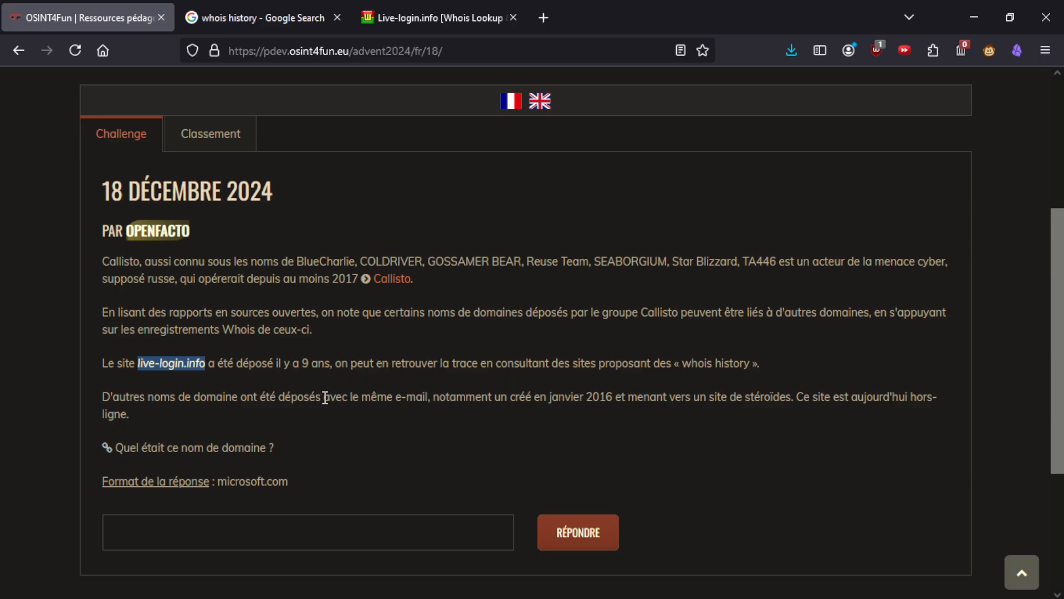
pyautogui.moveTo(122, 396); pyautogui.dragTo(416, 396)
pyautogui.click(467, 3)
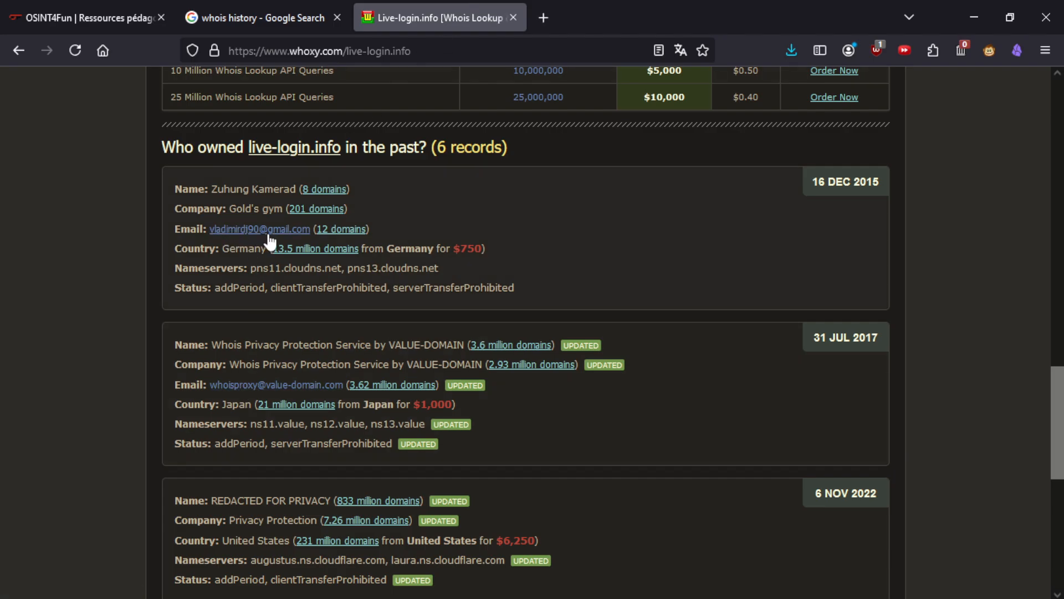
pyautogui.scroll(4, 289, 386)
pyautogui.scroll(12, 288, 386)
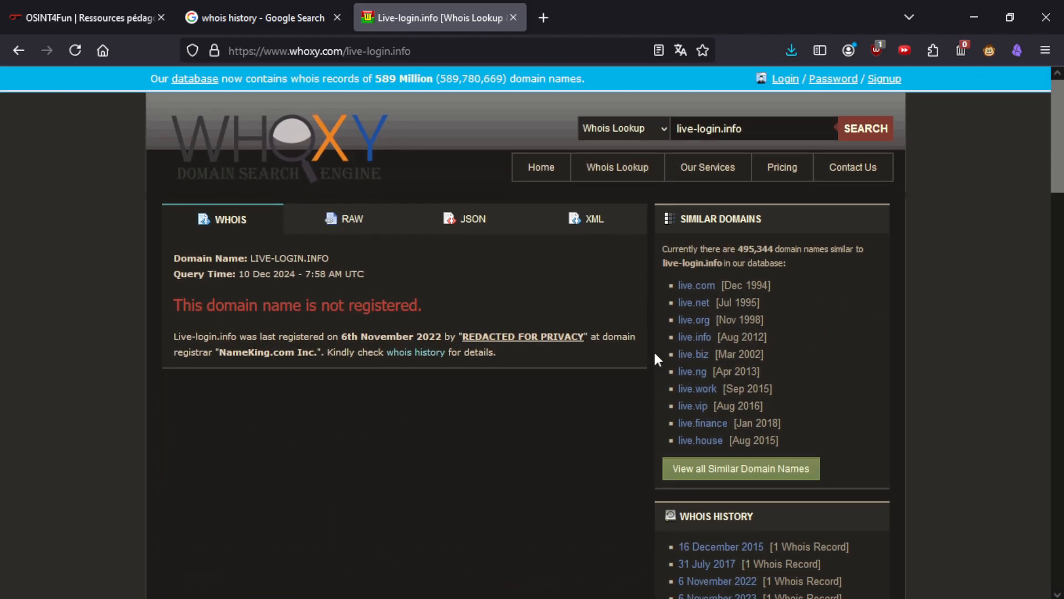
pyautogui.click(634, 123)
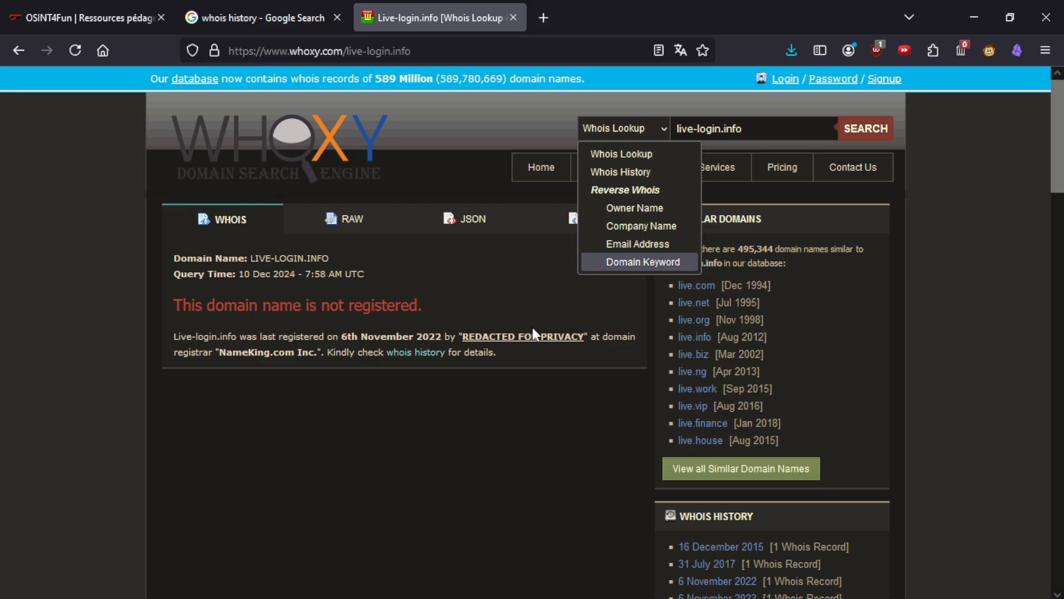
pyautogui.click(414, 451)
pyautogui.scroll(-10, 415, 440)
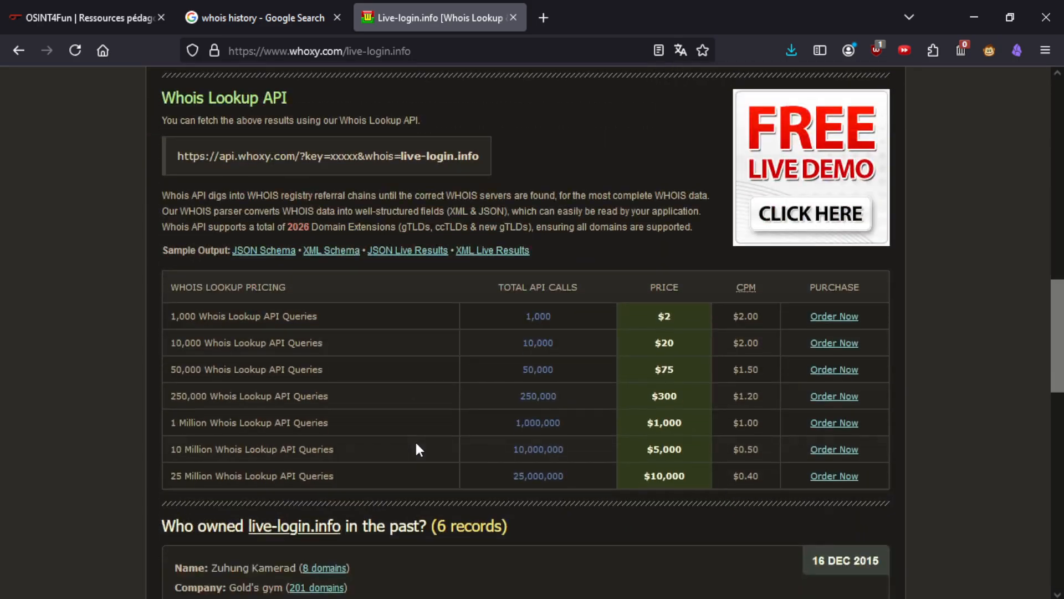
pyautogui.scroll(-4, 328, 409)
pyautogui.moveTo(313, 448); pyautogui.dragTo(210, 450)
pyautogui.hotkey('ctrl', 'c')
# - Go to osint.sh in a new tab and pass its Cloudflare human verification
pyautogui.click(543, 17)
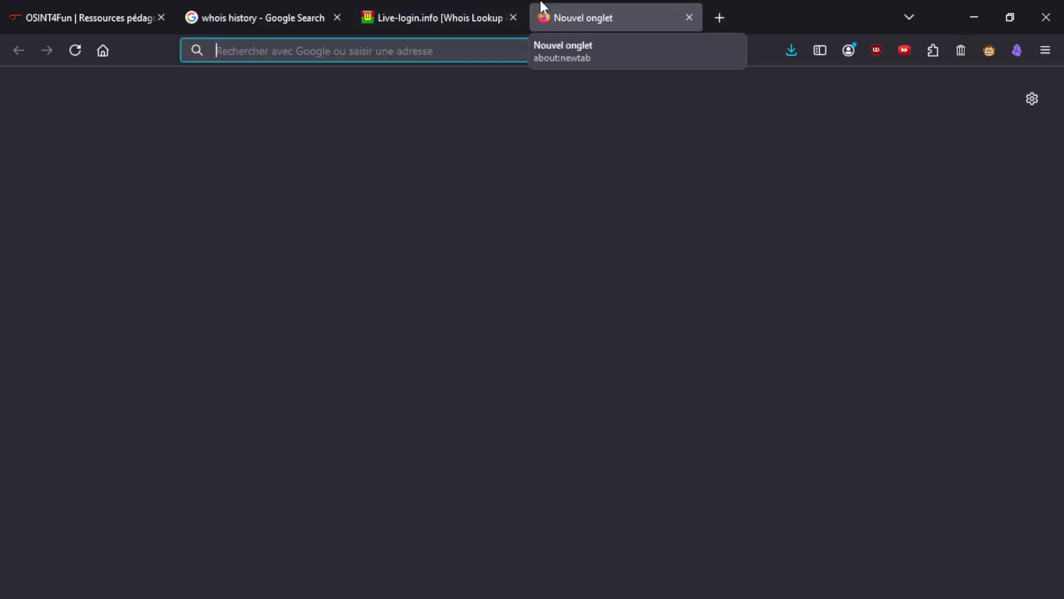
pyautogui.write('osint.sh')
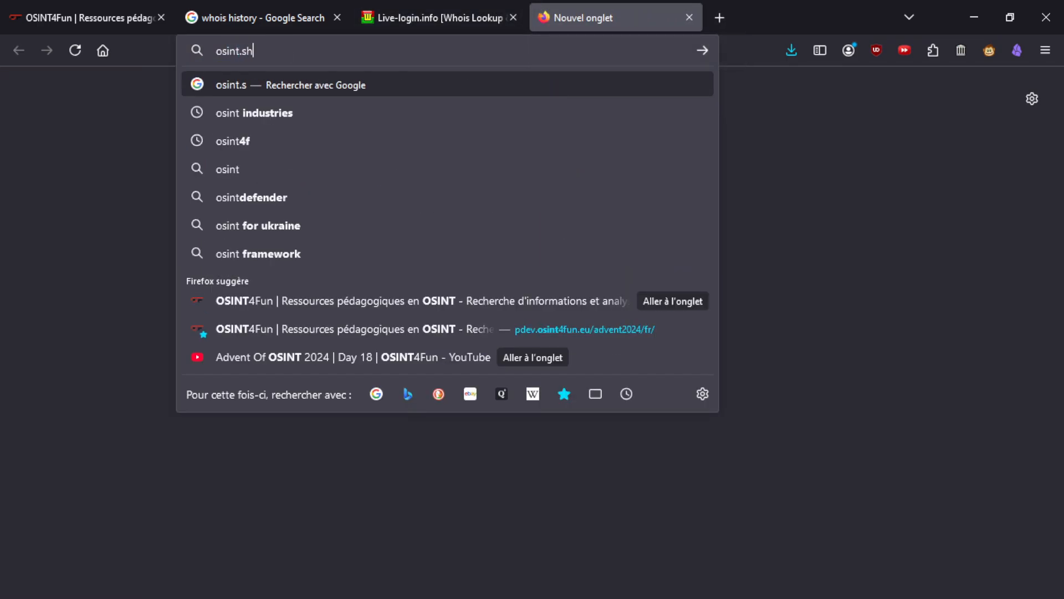
pyautogui.press('Return')
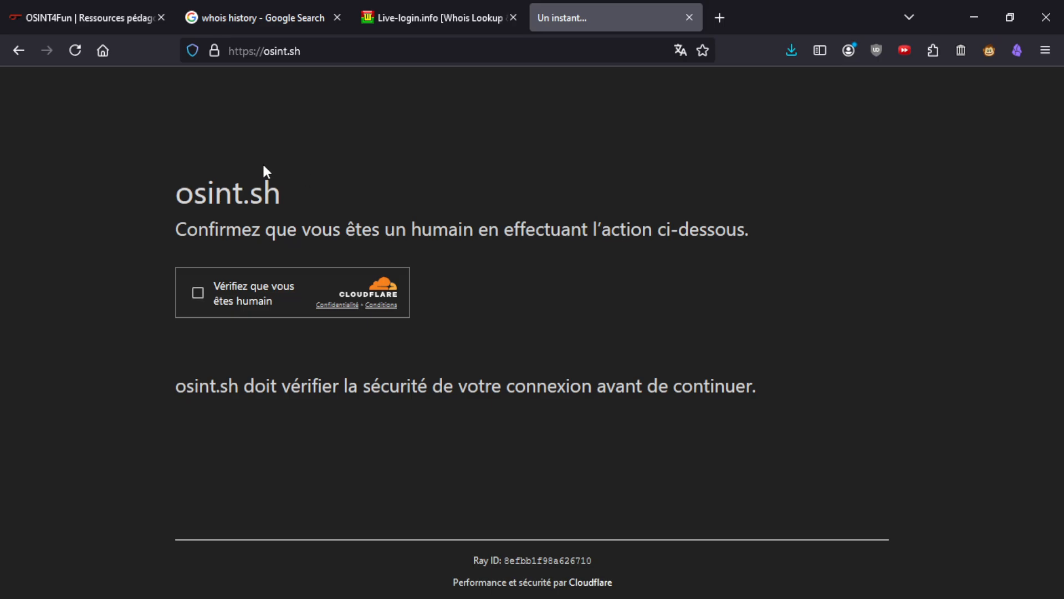
pyautogui.click(195, 299)
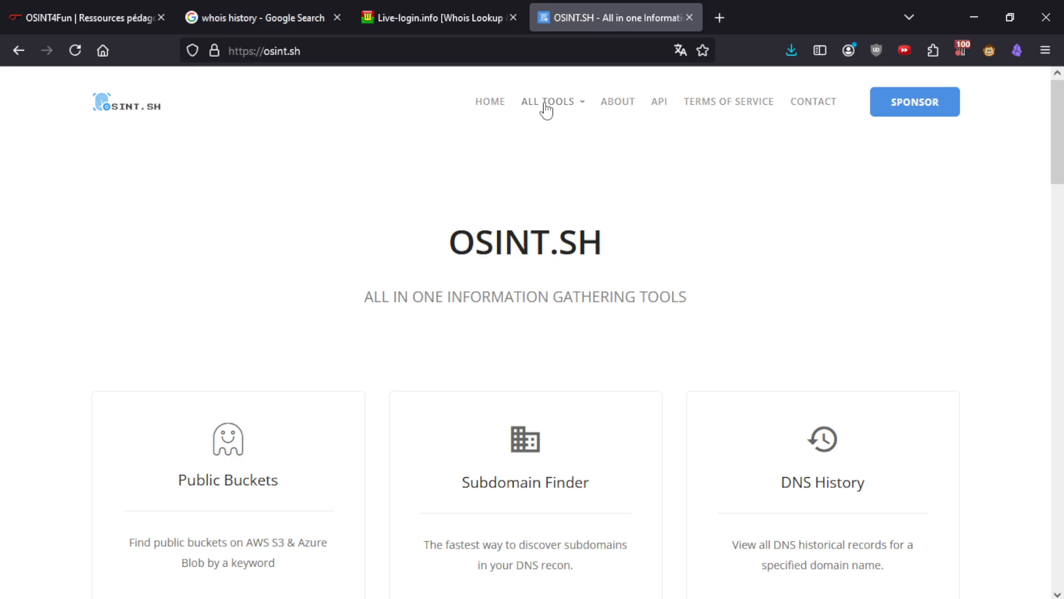
# - Run osint.sh's Whois History check on the pasted registrant e-mail
pyautogui.moveTo(541, 110)
pyautogui.click(368, 300)
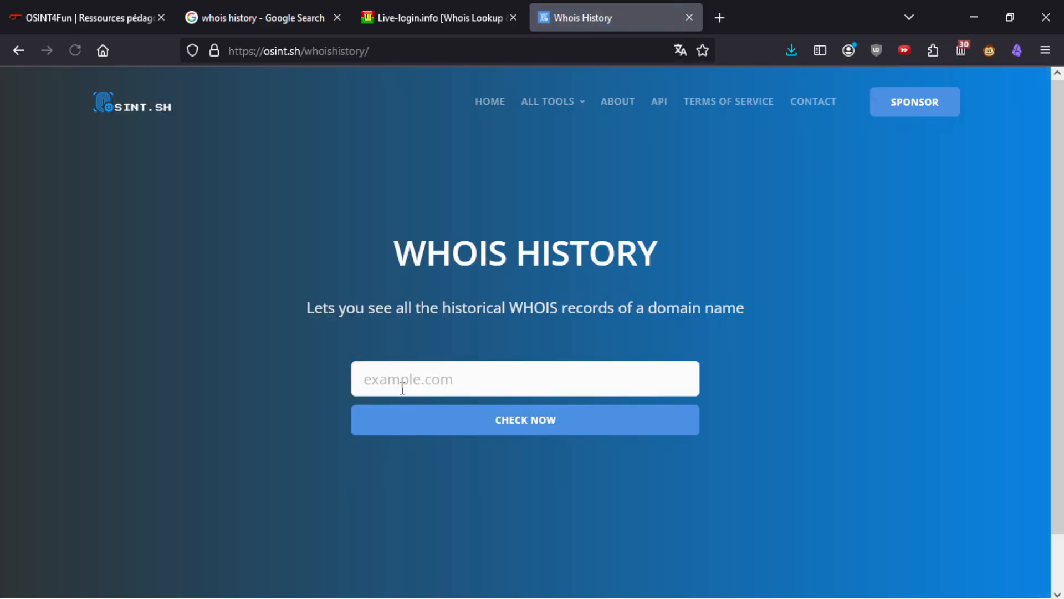
pyautogui.click(402, 385)
pyautogui.hotkey('ctrl', 'v')
pyautogui.click(408, 417)
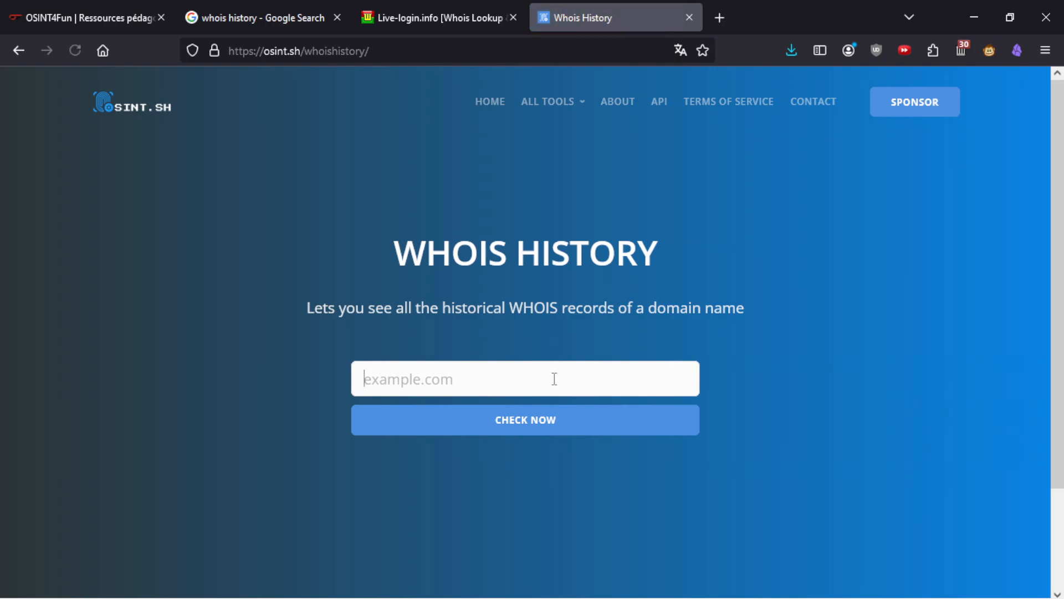
# - Rerun the Whois History check on live-login.info and scan the results
pyautogui.click(555, 379)
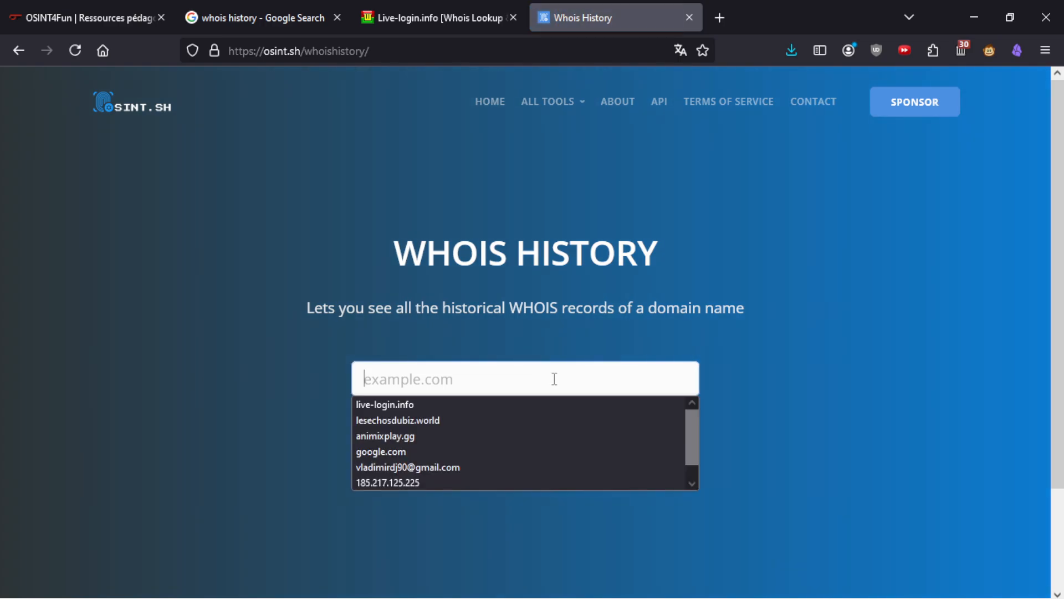
pyautogui.click(444, 404)
pyautogui.click(480, 425)
pyautogui.scroll(-3, 245, 437)
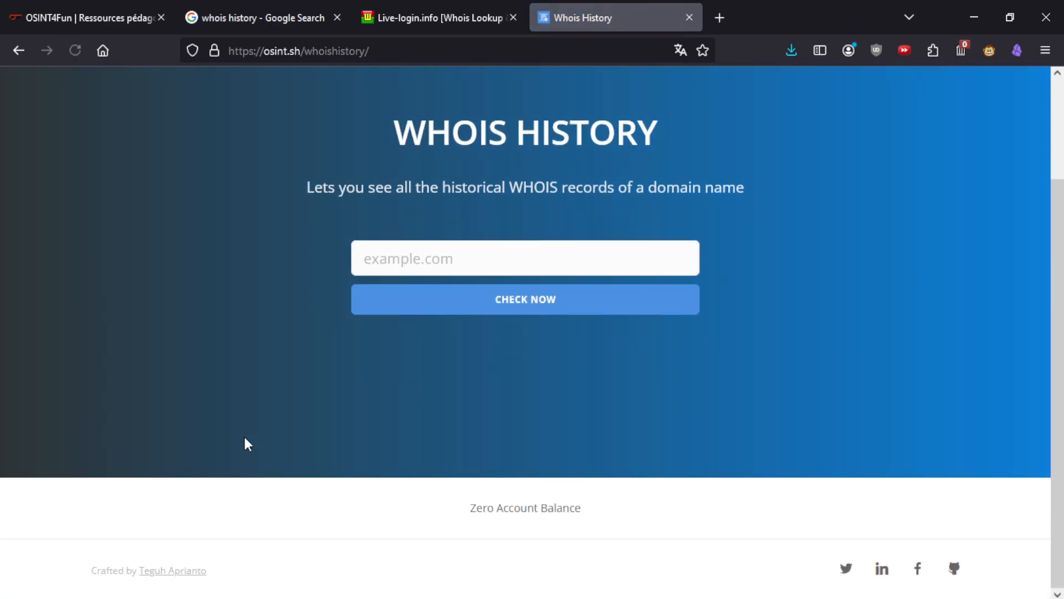
pyautogui.scroll(1, 487, 507)
pyautogui.scroll(-1, 466, 515)
pyautogui.scroll(1, 498, 507)
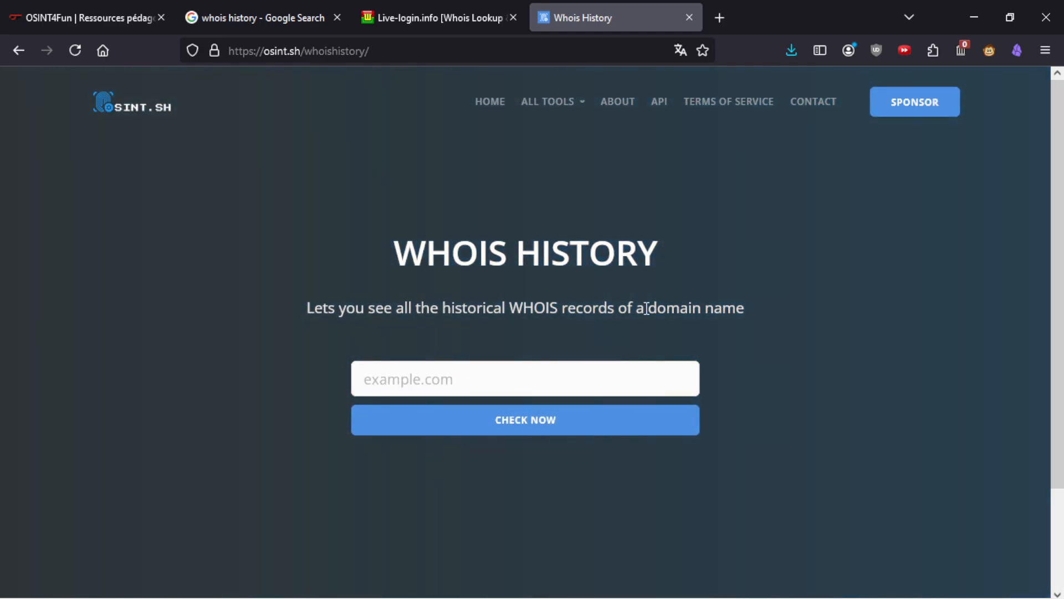
# - Try osint.sh's Email Finder tool from ALL TOOLS, which lands on a 404 page
pyautogui.click(554, 108)
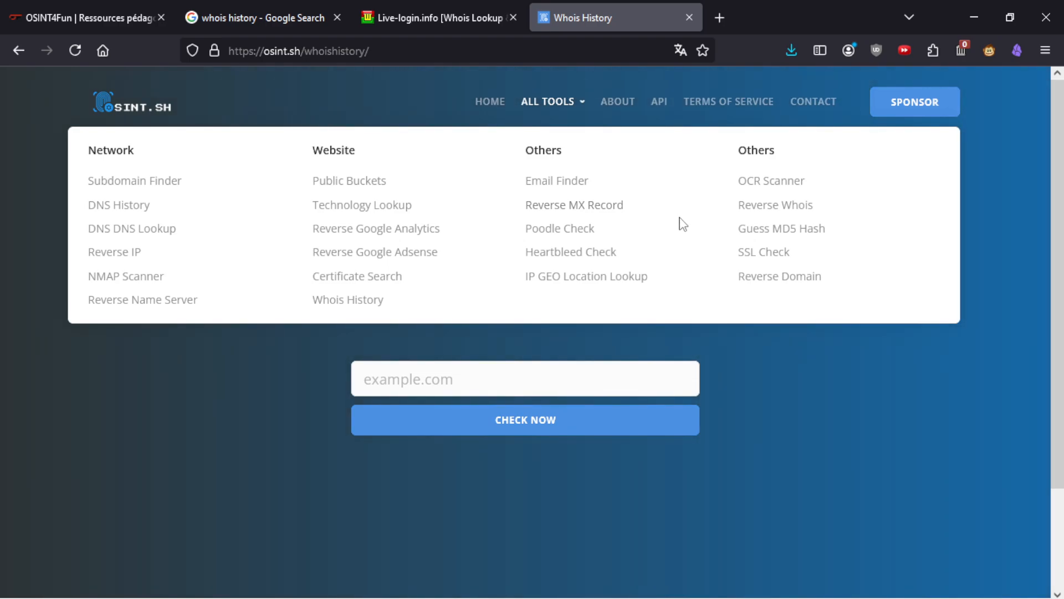
pyautogui.click(554, 188)
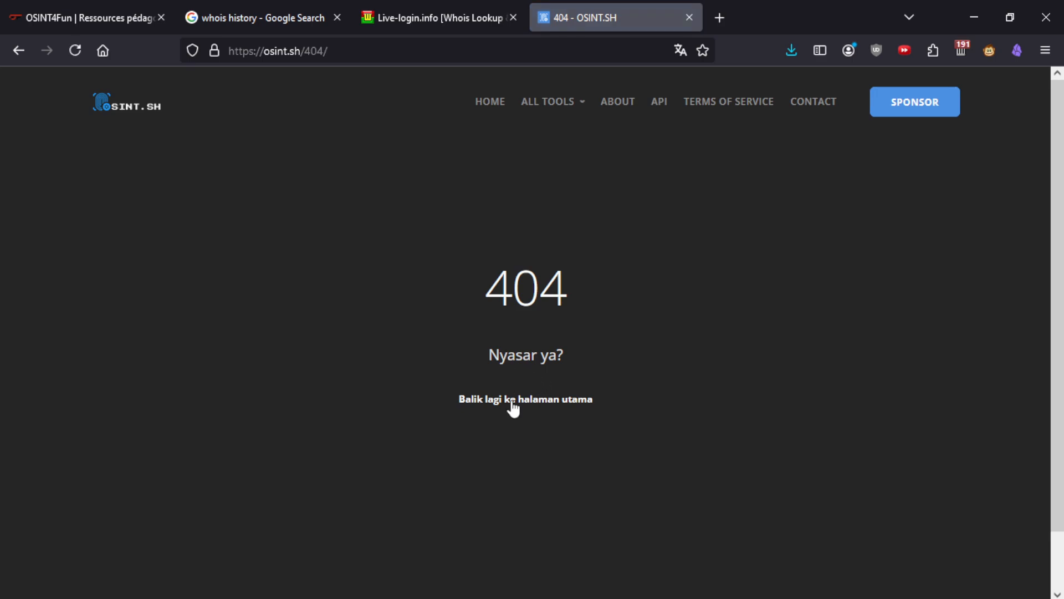
pyautogui.scroll(-2, 511, 400)
pyautogui.scroll(2, 511, 400)
# - Close the 404 tab and set Whoxy's search type to Email Address
pyautogui.middleClick(590, 5)
pyautogui.scroll(5, 618, 407)
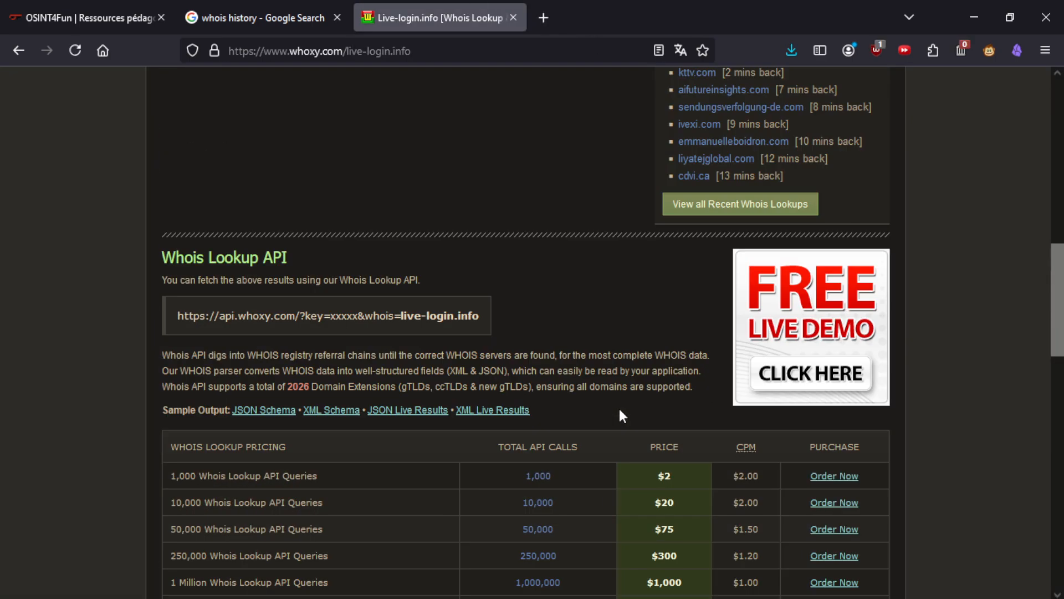
pyautogui.scroll(-4, 608, 412)
pyautogui.scroll(15, 613, 388)
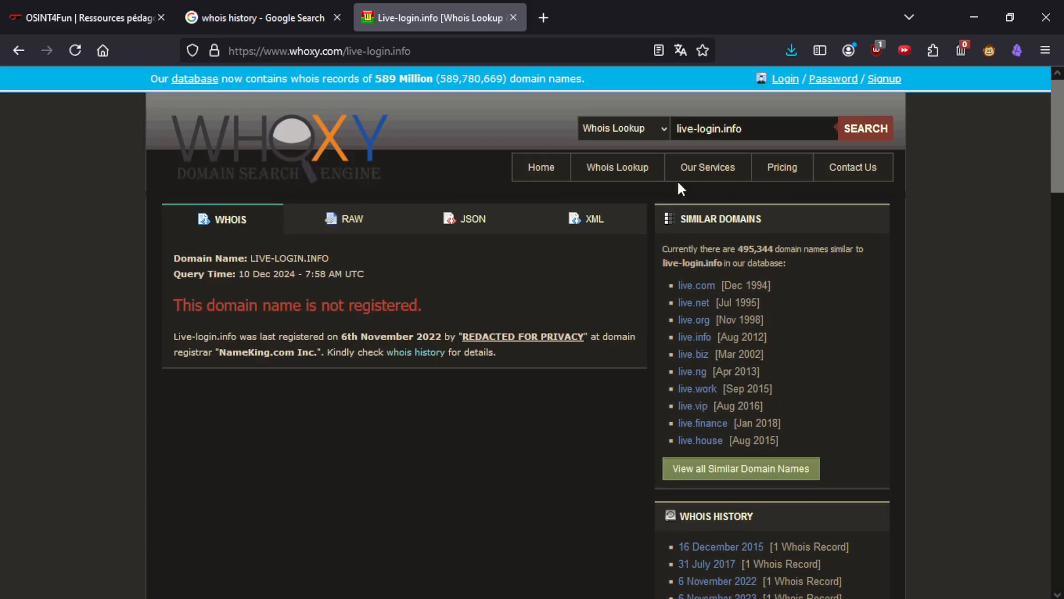
pyautogui.click(623, 129)
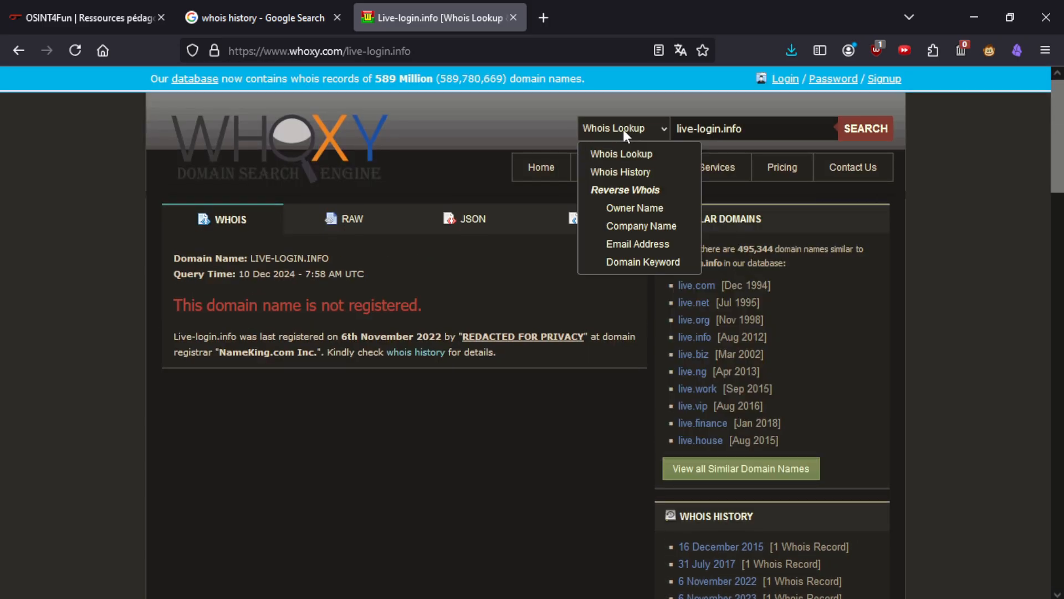
pyautogui.click(637, 244)
# - Search the registrant e-mail without its trailing space, listing 12 registered domains
pyautogui.click(717, 129)
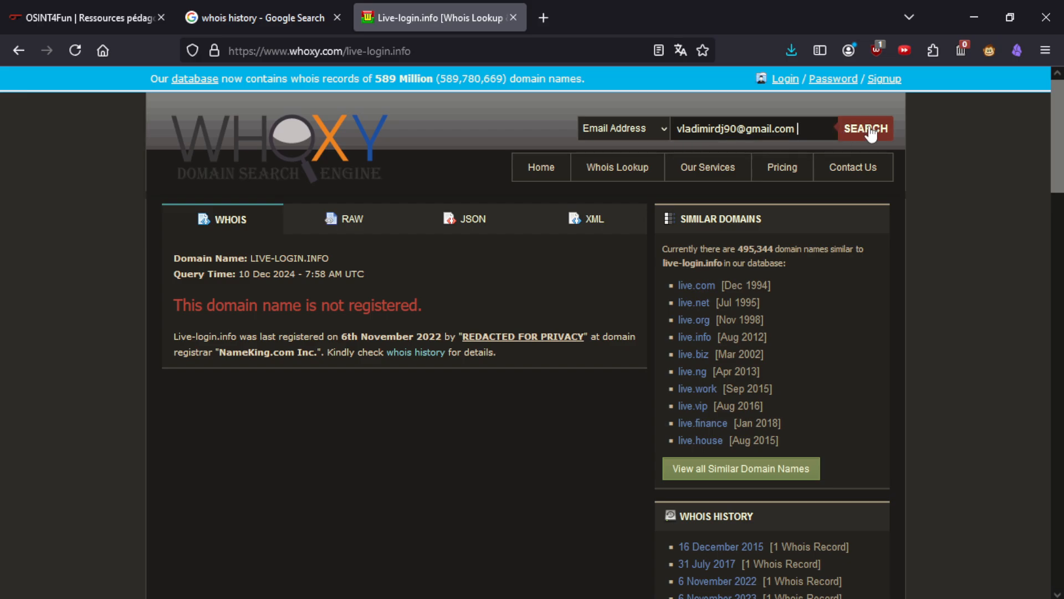
pyautogui.click(868, 133)
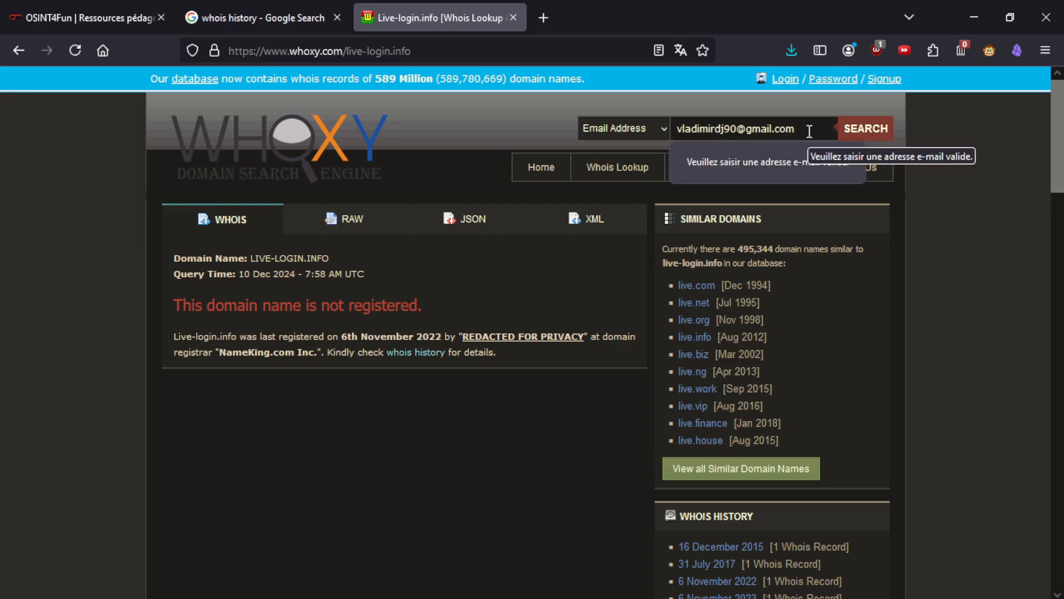
pyautogui.press('BackSpace')
pyautogui.click(856, 133)
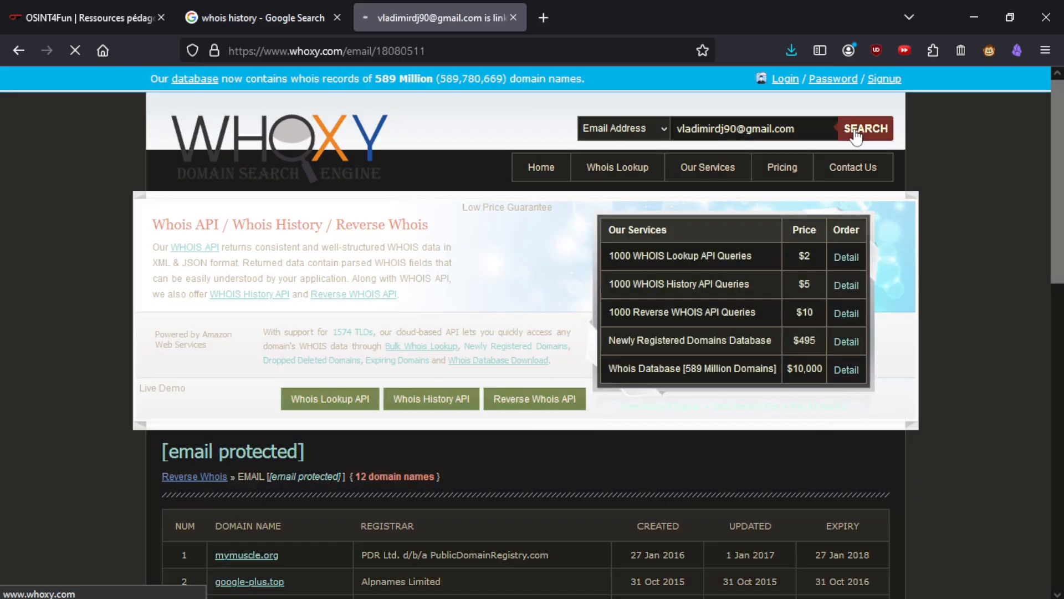
pyautogui.scroll(-5, 469, 390)
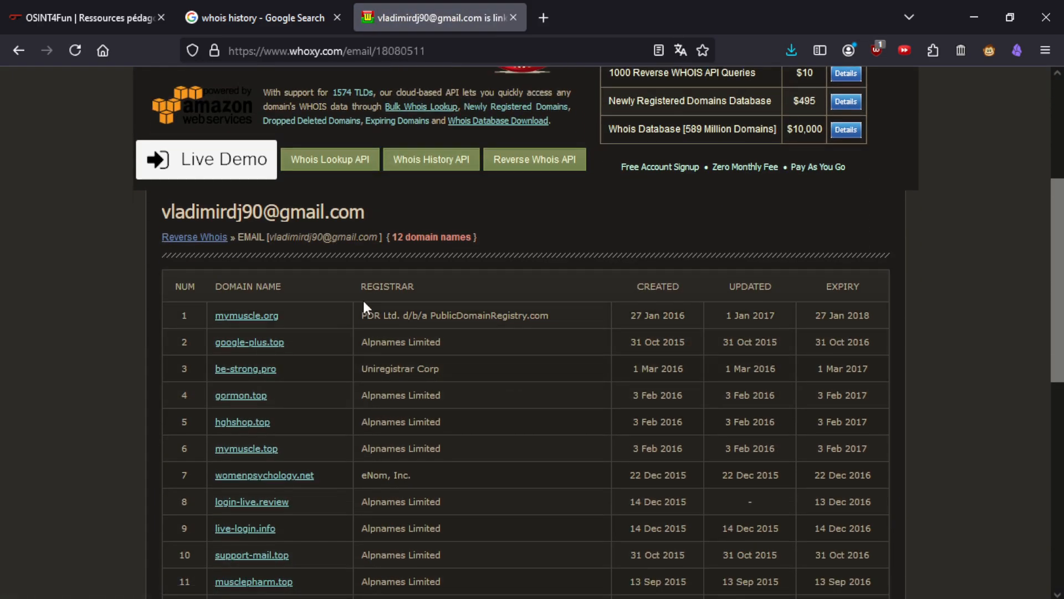
# - Reread the challenge clues about other registered domains and a January 2016 creation date
pyautogui.click(89, 17)
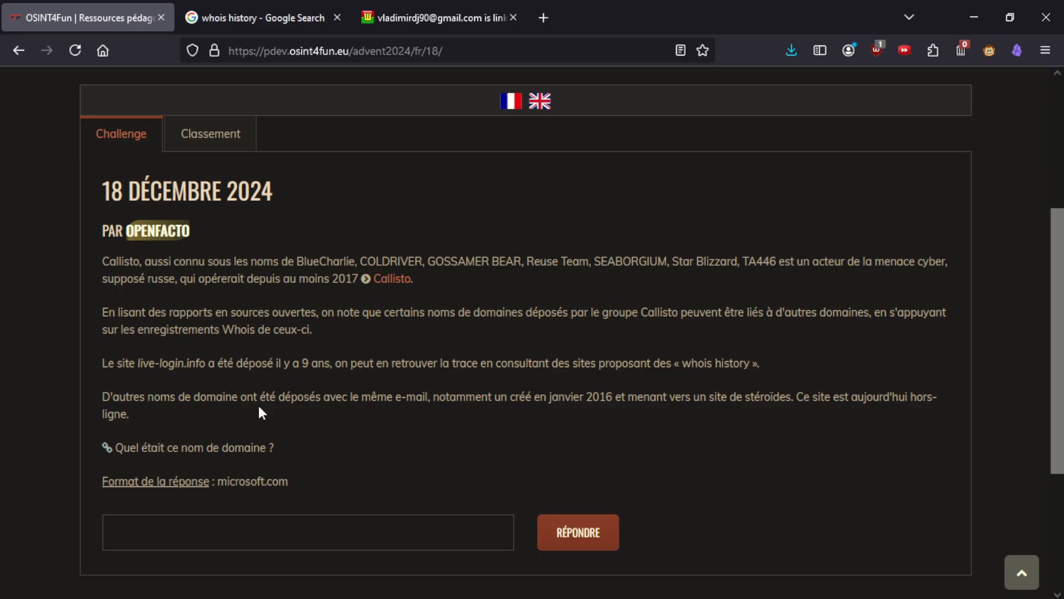
pyautogui.moveTo(247, 396); pyautogui.dragTo(398, 402)
pyautogui.click(406, 406)
pyautogui.moveTo(548, 397); pyautogui.dragTo(615, 400)
pyautogui.click(796, 398)
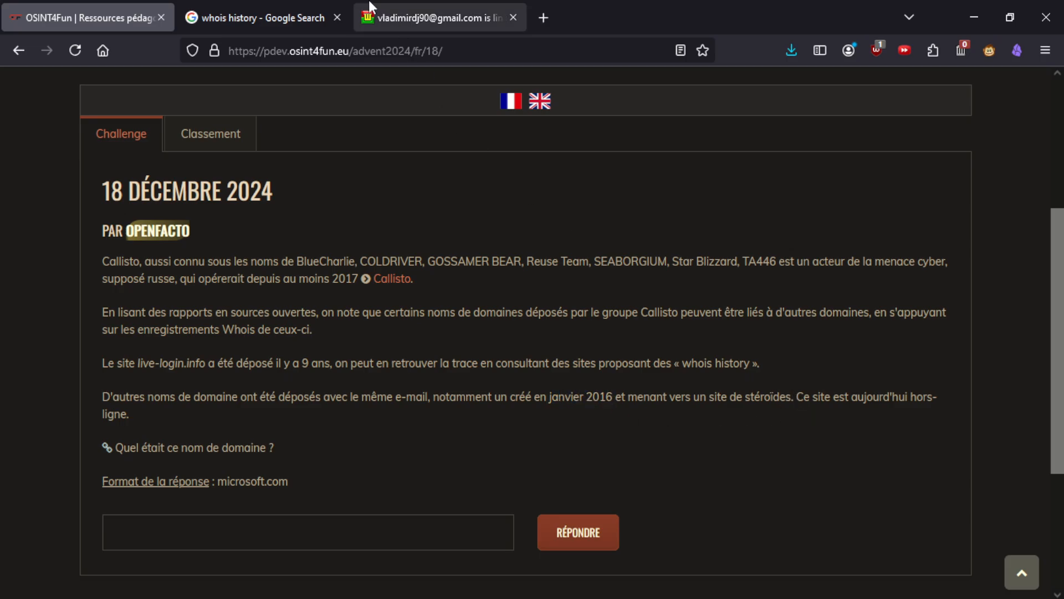
# - Spot mymuscle.org's 27 Jan 2016 creation date and open its whois lookup in a new tab
pyautogui.click(438, 17)
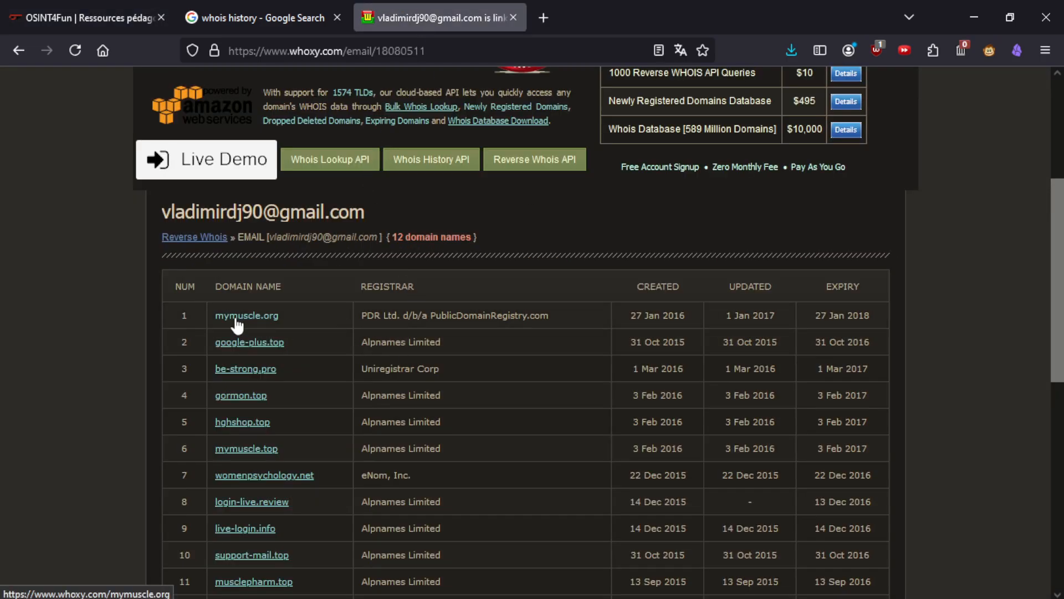
pyautogui.moveTo(689, 315); pyautogui.dragTo(648, 314)
pyautogui.click(675, 307)
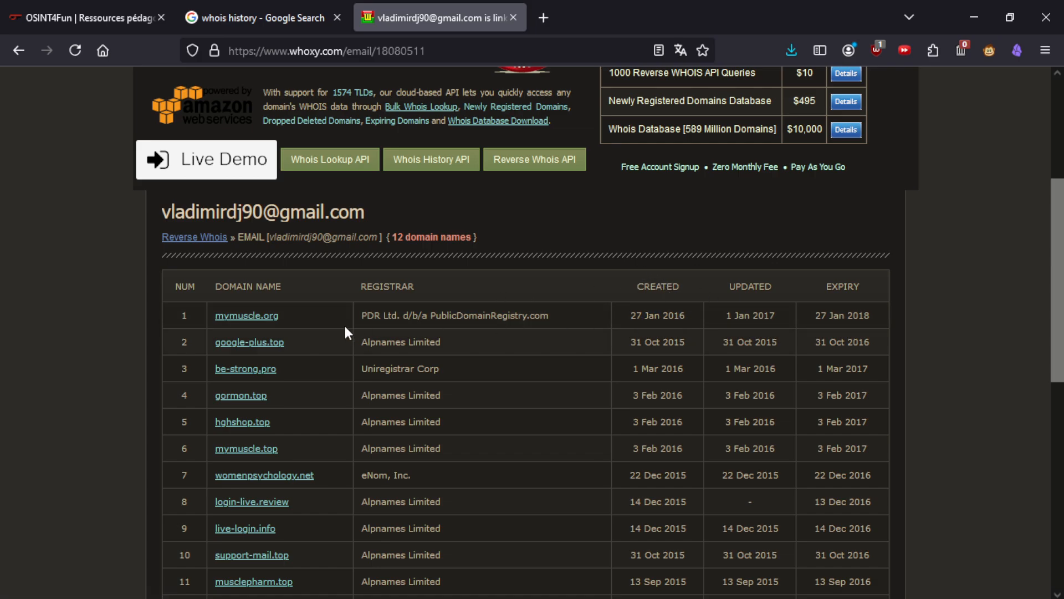
pyautogui.middleClick(263, 320)
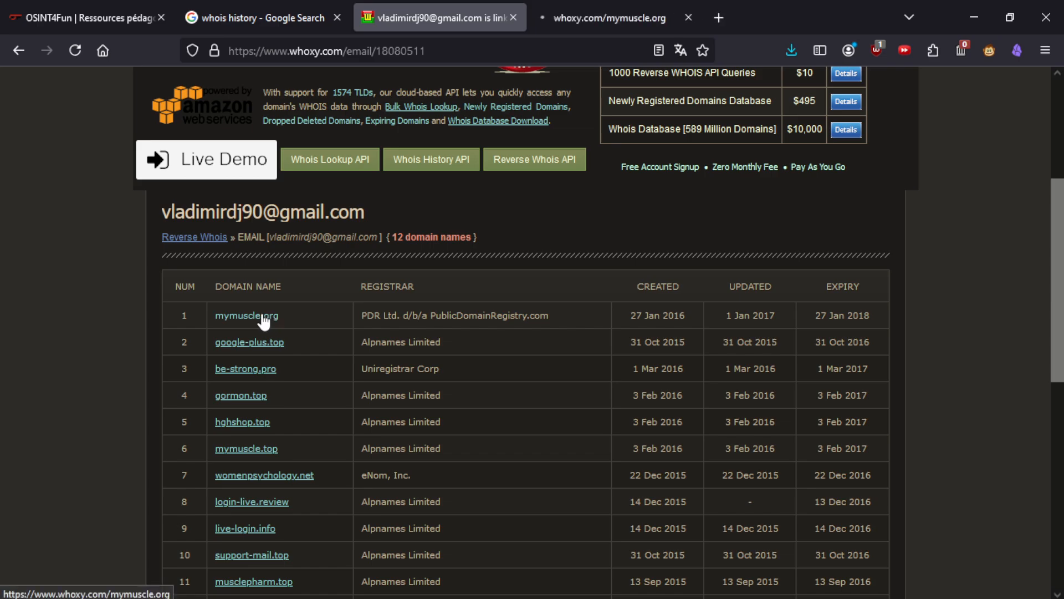
# - Check the owner in mymuscle.org's past ownership records, then close it and return to OSINT4Fun
pyautogui.click(569, 5)
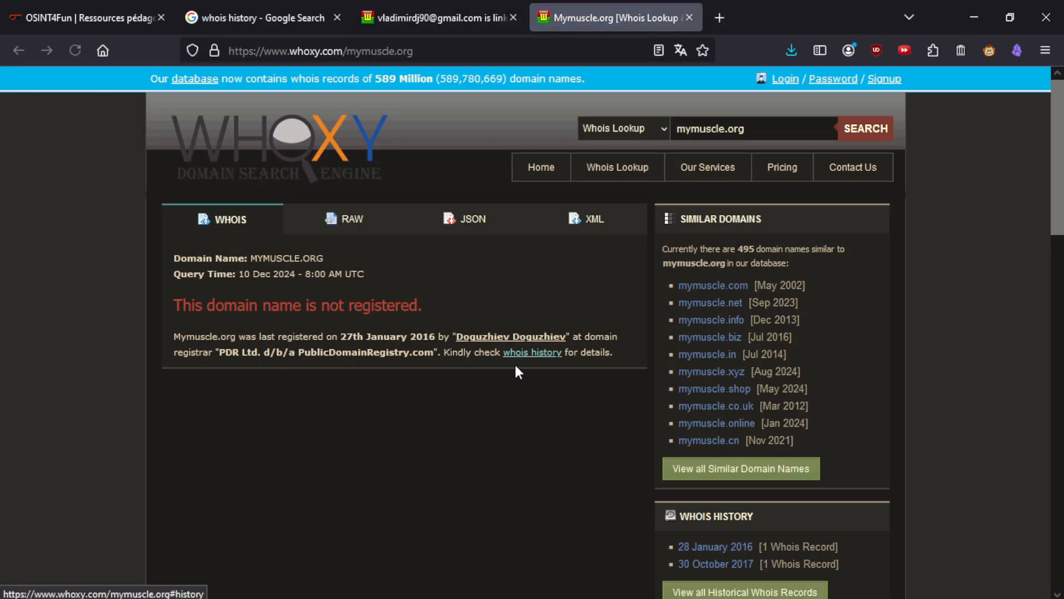
pyautogui.scroll(-12, 312, 329)
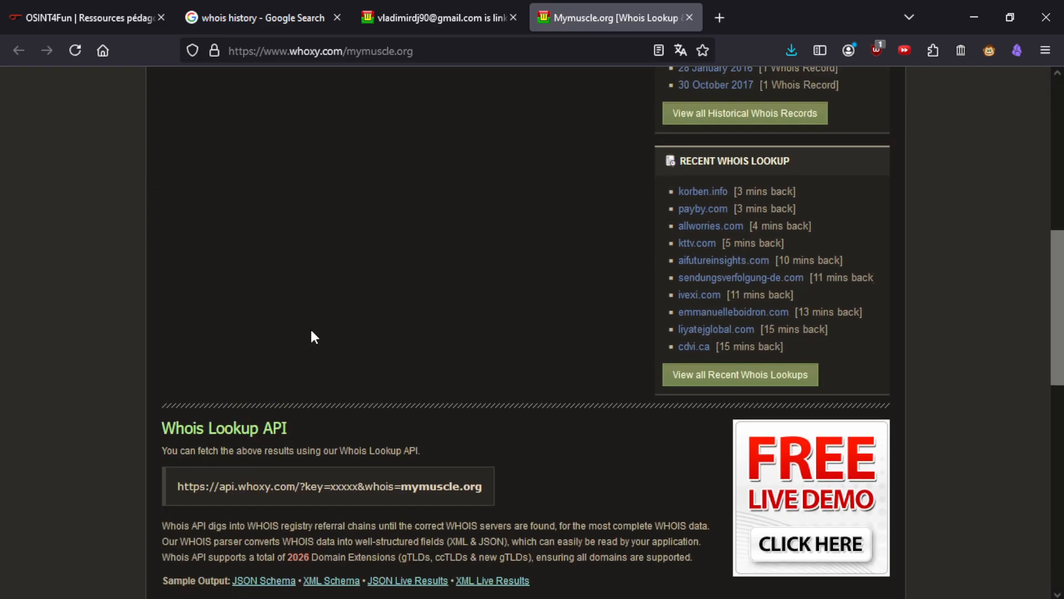
pyautogui.scroll(-5, 312, 330)
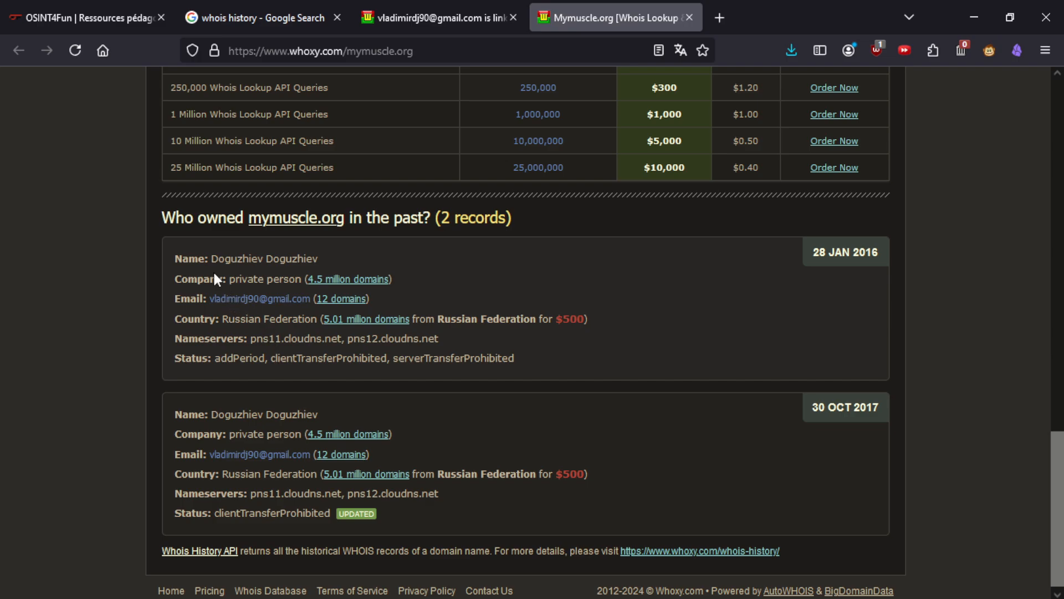
pyautogui.moveTo(320, 258); pyautogui.dragTo(269, 258)
pyautogui.click(277, 258)
pyautogui.middleClick(623, 8)
pyautogui.click(74, 7)
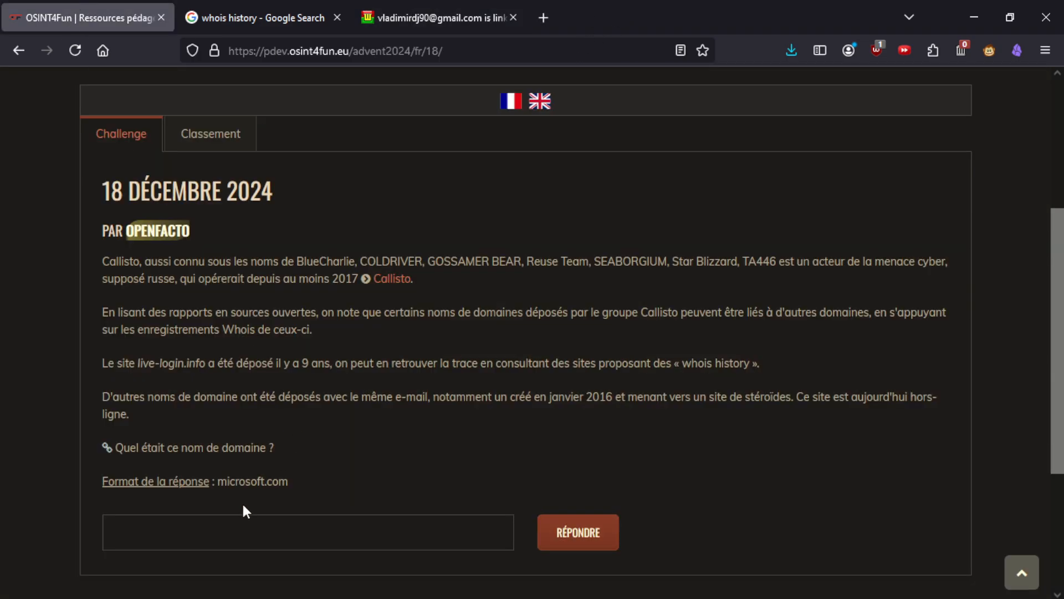
# - Submit mymuscle.org as the challenge answer
pyautogui.click(224, 531)
pyautogui.write('mymu')
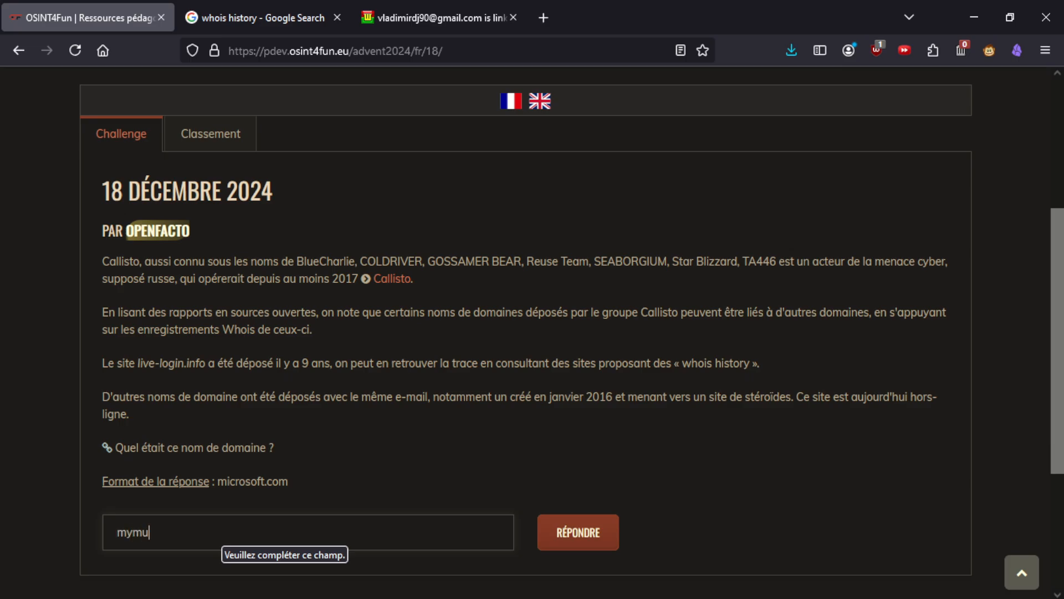
pyautogui.write('scle.org')
pyautogui.press('Return')
pyautogui.scroll(-3, 521, 480)
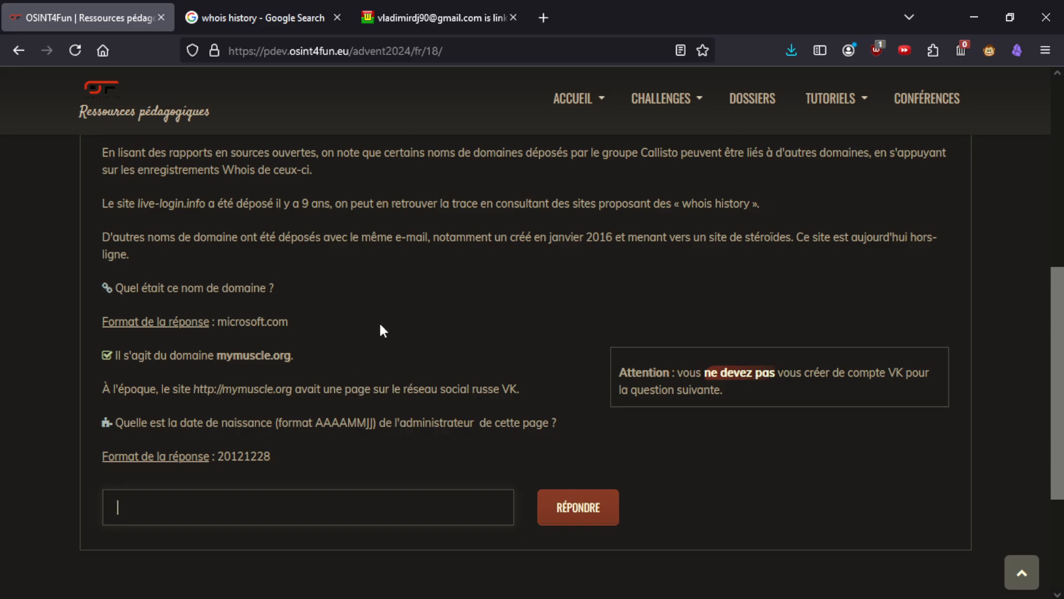
pyautogui.doubleClick(510, 388)
pyautogui.click(566, 369)
pyautogui.moveTo(294, 388); pyautogui.dragTo(202, 409)
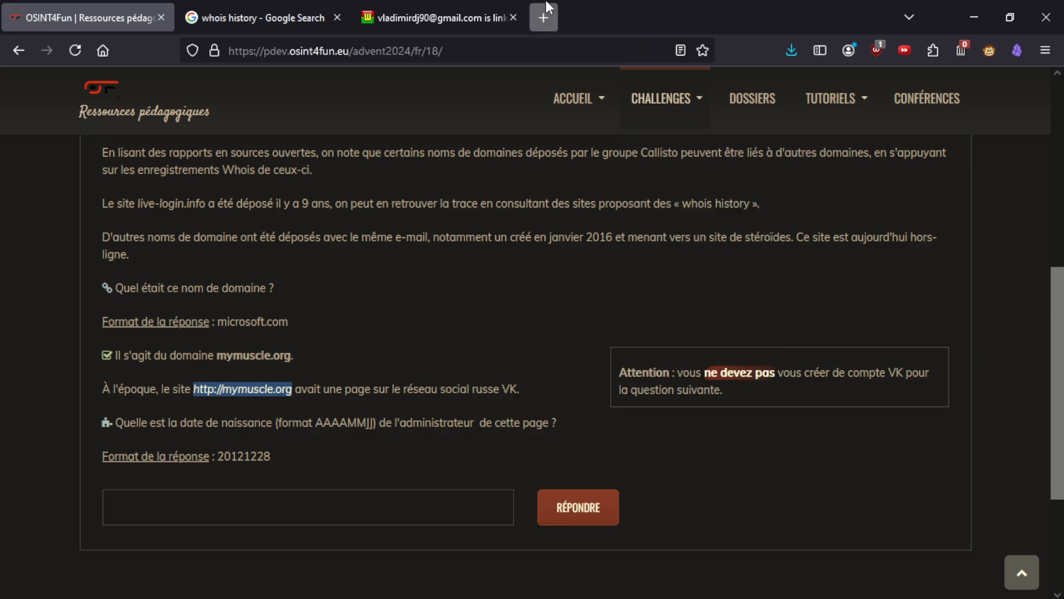
# - Search the web for 'wayback machine' in a new tab and open the Wayback Machine
pyautogui.hotkey('ctrl', 't')
pyautogui.write('wayback machine')
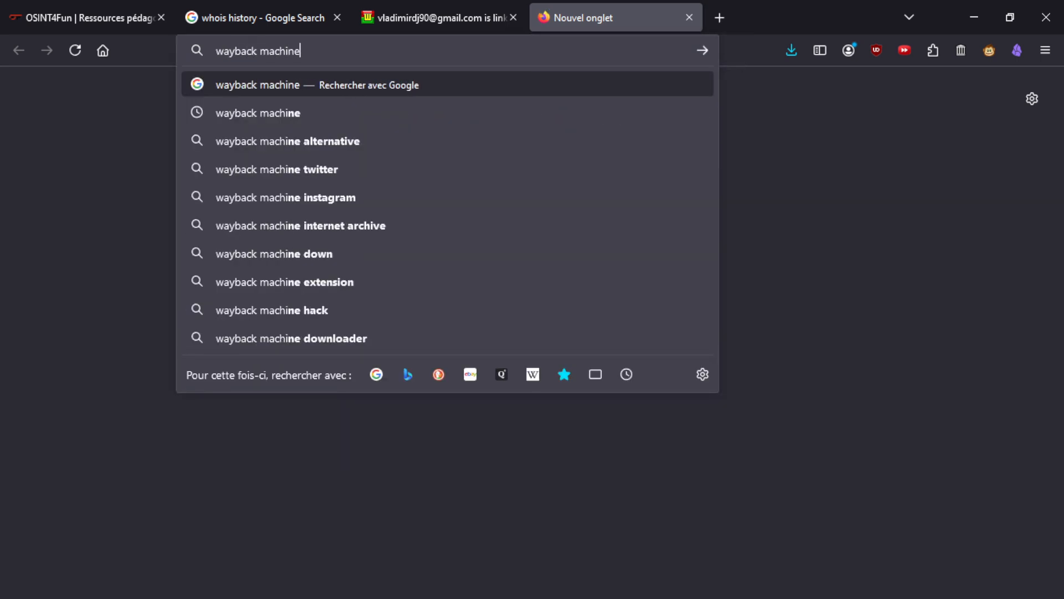
pyautogui.press('Return')
pyautogui.click(216, 244)
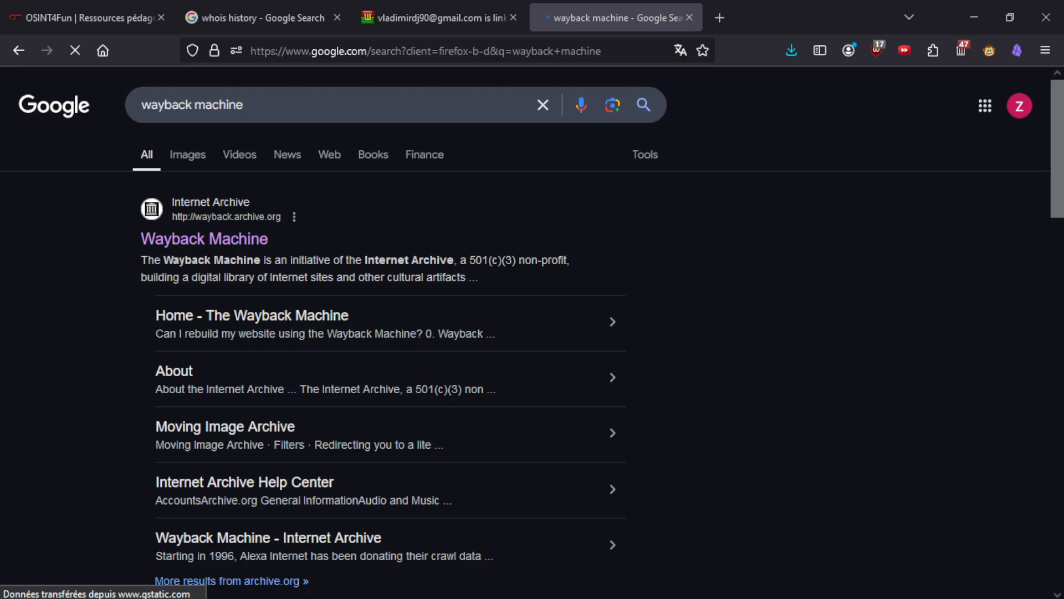
pyautogui.click(408, 40)
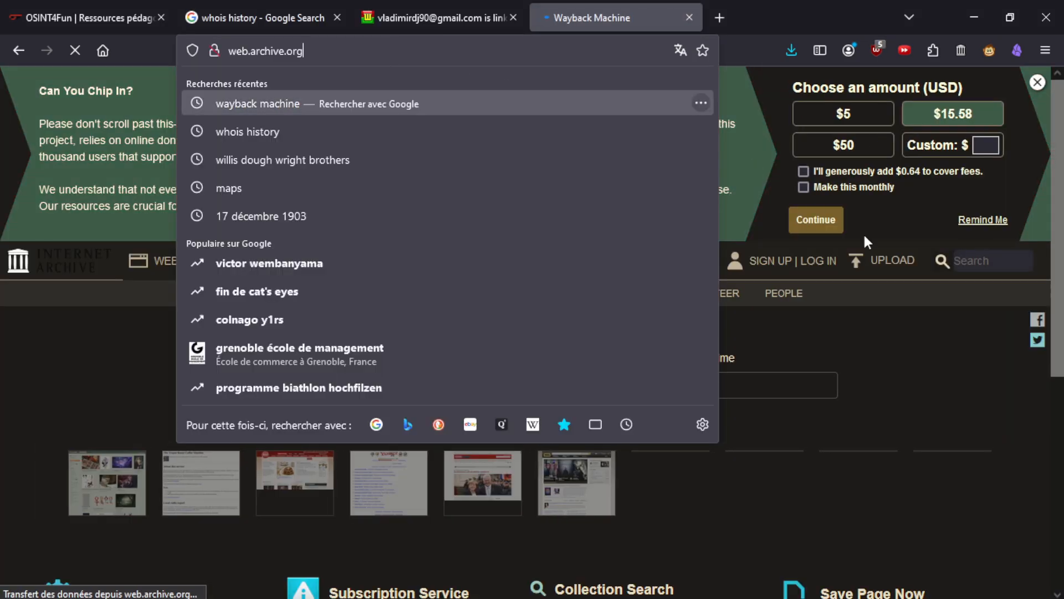
pyautogui.click(929, 360)
pyautogui.scroll(-5, 883, 373)
pyautogui.scroll(5, 720, 366)
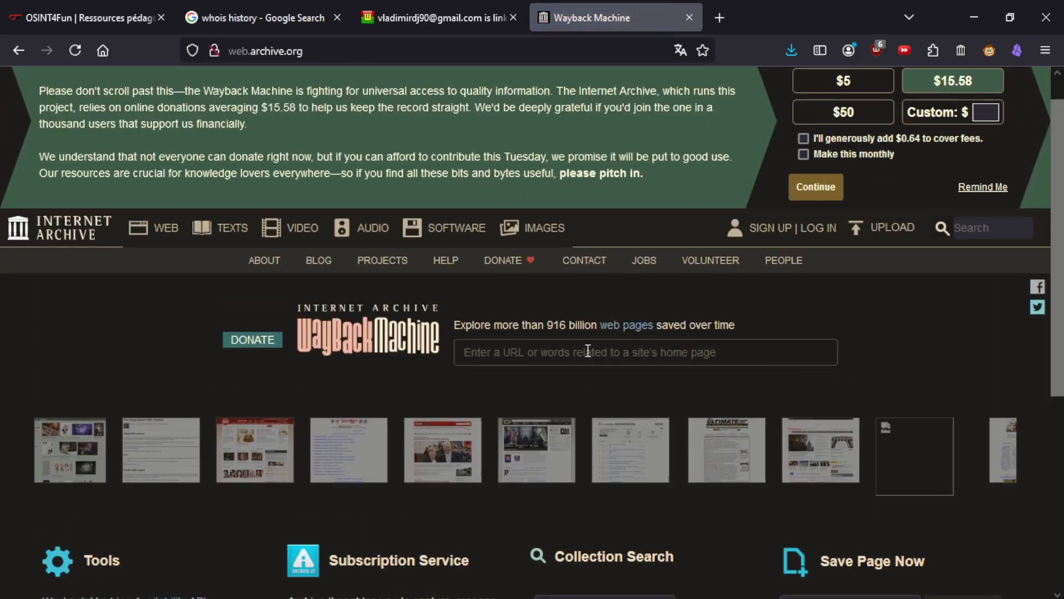
pyautogui.click(553, 354)
pyautogui.write('http://mymuscle.org')
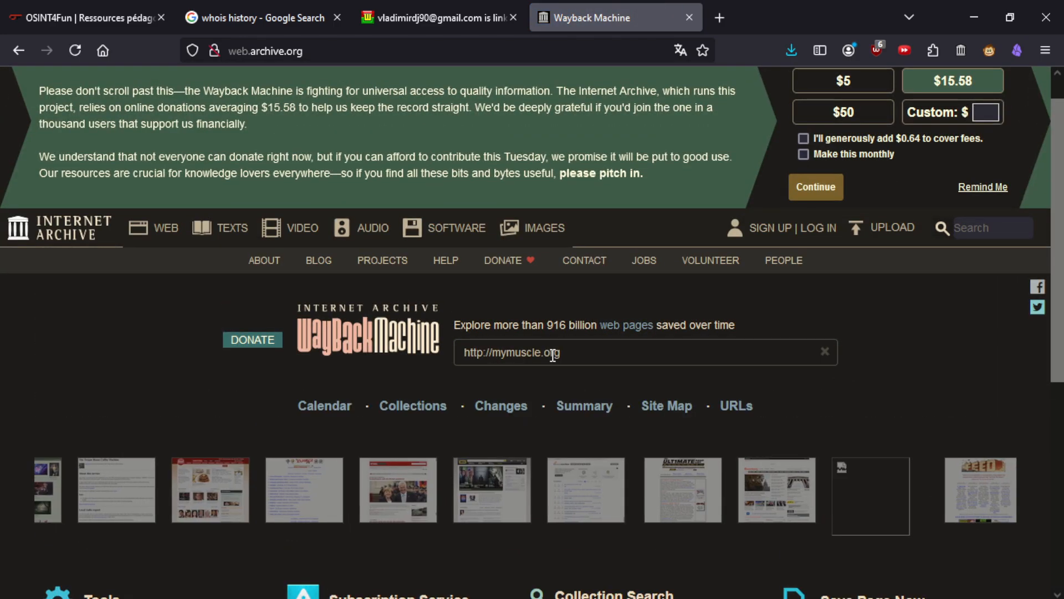
pyautogui.press('Return')
pyautogui.scroll(-3, 546, 351)
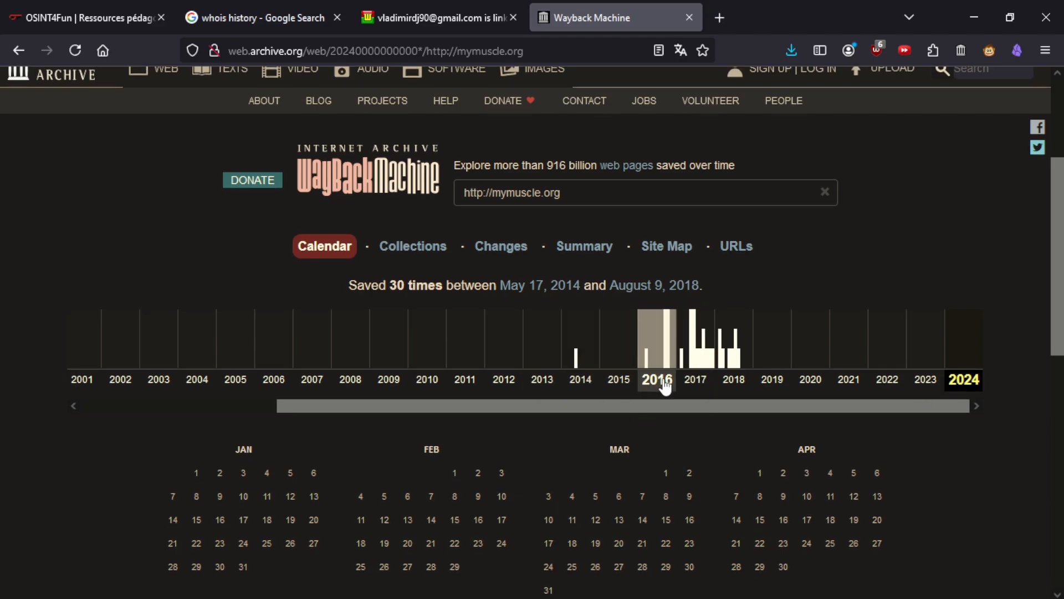
# - Show the 2016 calendar, check the March 4 'coming soon' capture, then close it
pyautogui.click(658, 380)
pyautogui.scroll(-1, 566, 488)
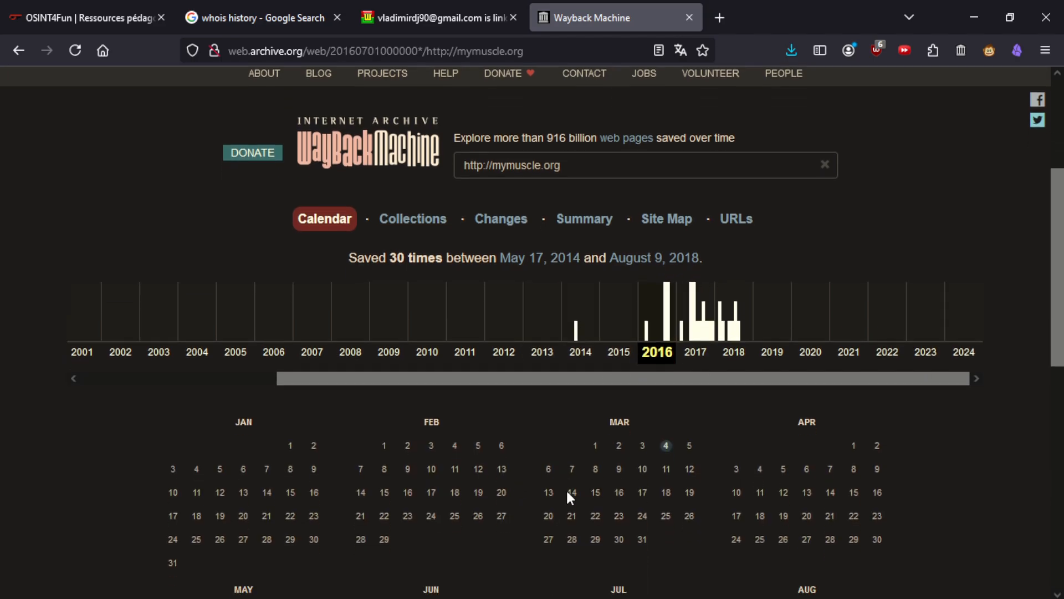
pyautogui.scroll(-4, 566, 487)
pyautogui.moveTo(665, 234)
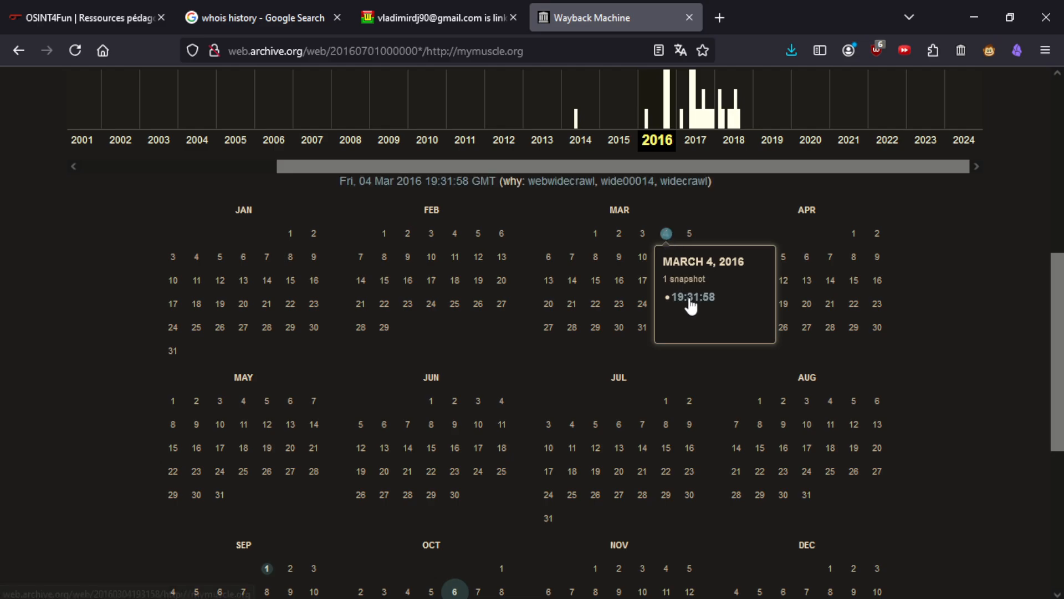
pyautogui.middleClick(690, 298)
pyautogui.click(738, 7)
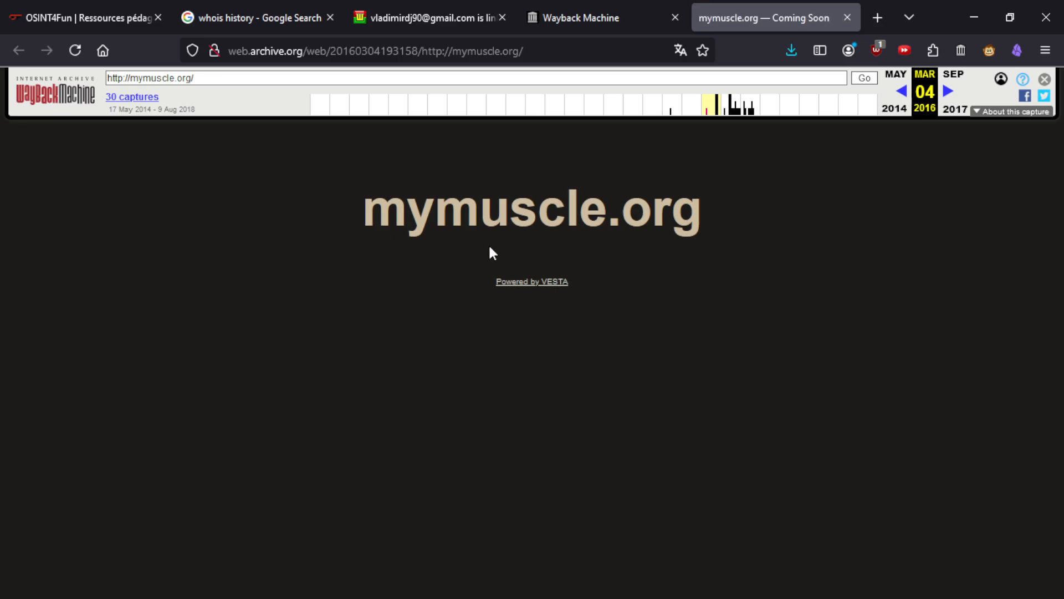
pyautogui.middleClick(794, 10)
# - Open the October 6, 2016 17:18:04 capture in a new tab and scroll to its footer
pyautogui.scroll(-3, 526, 418)
pyautogui.moveTo(455, 510)
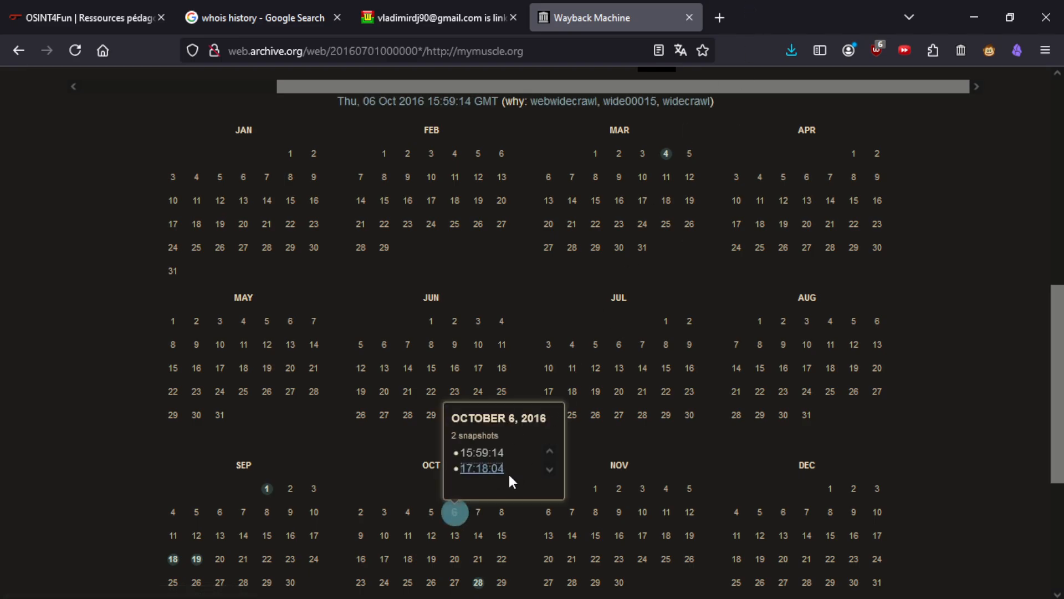
pyautogui.middleClick(481, 469)
pyautogui.hotkey('ctrl', 'Tab')
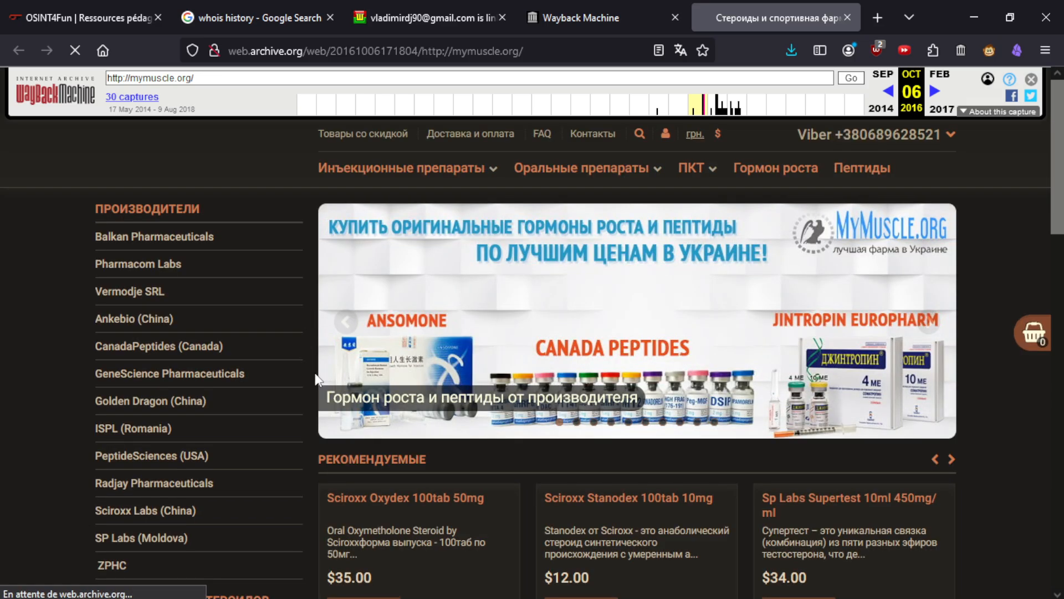
pyautogui.scroll(-20, 388, 330)
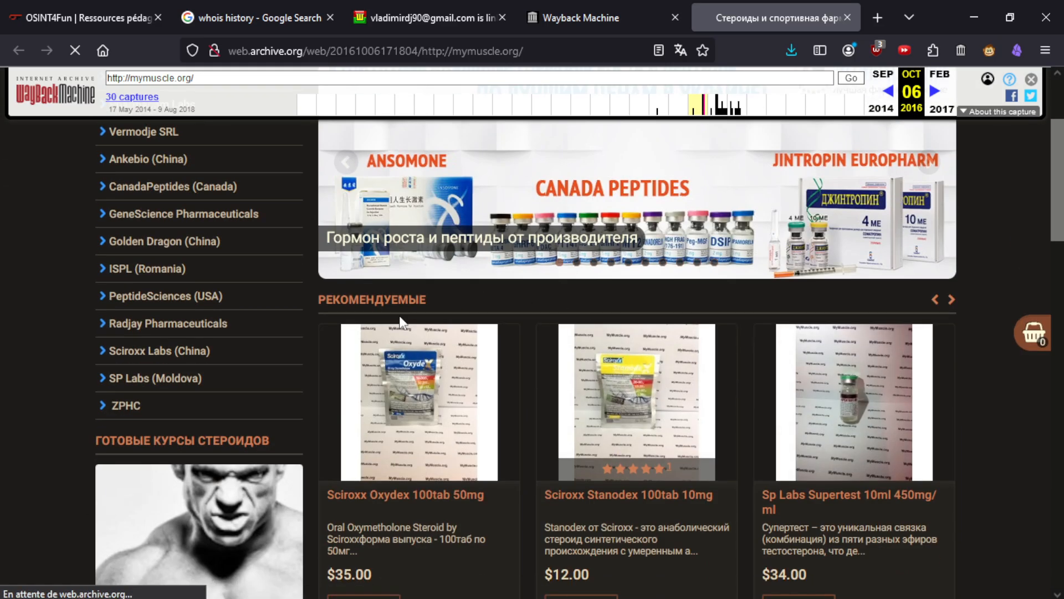
pyautogui.scroll(-5, 386, 333)
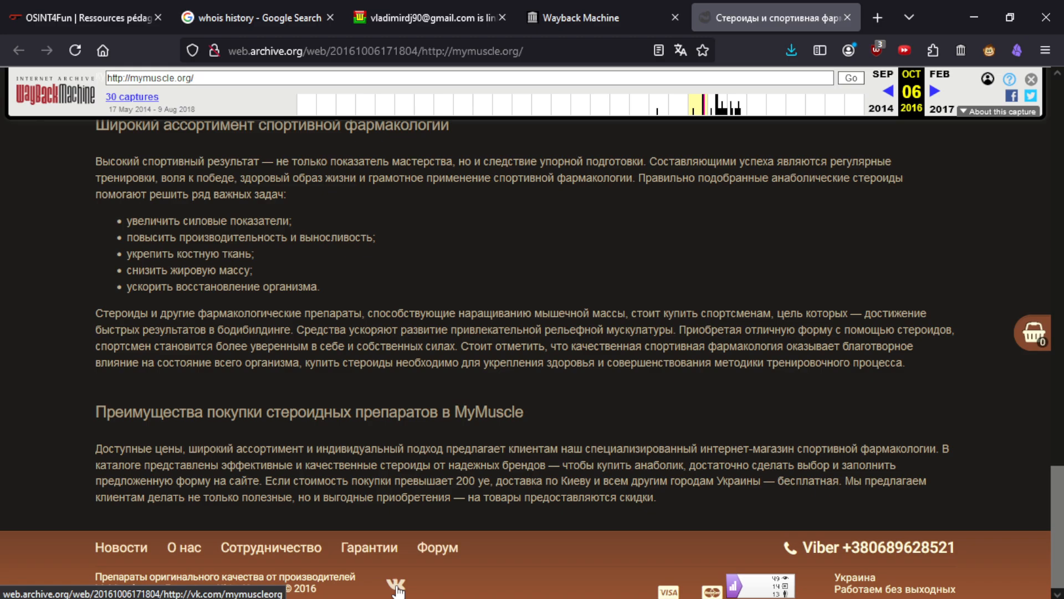
# - Open the archived vk.com/mymuscleorg group from the site footer, rechecking the challenge question on the way
pyautogui.click(396, 586)
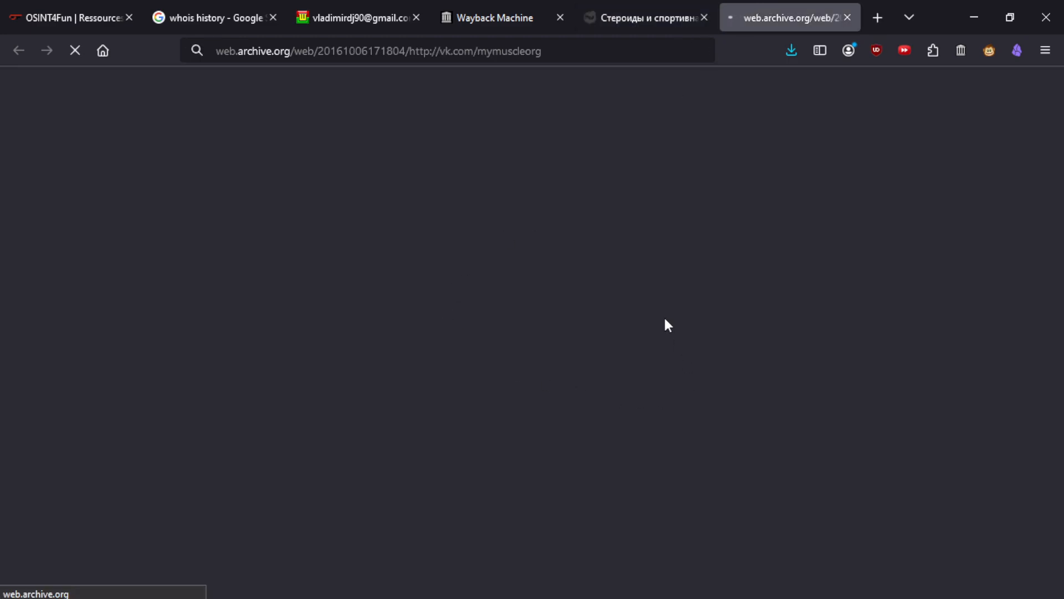
pyautogui.click(109, 7)
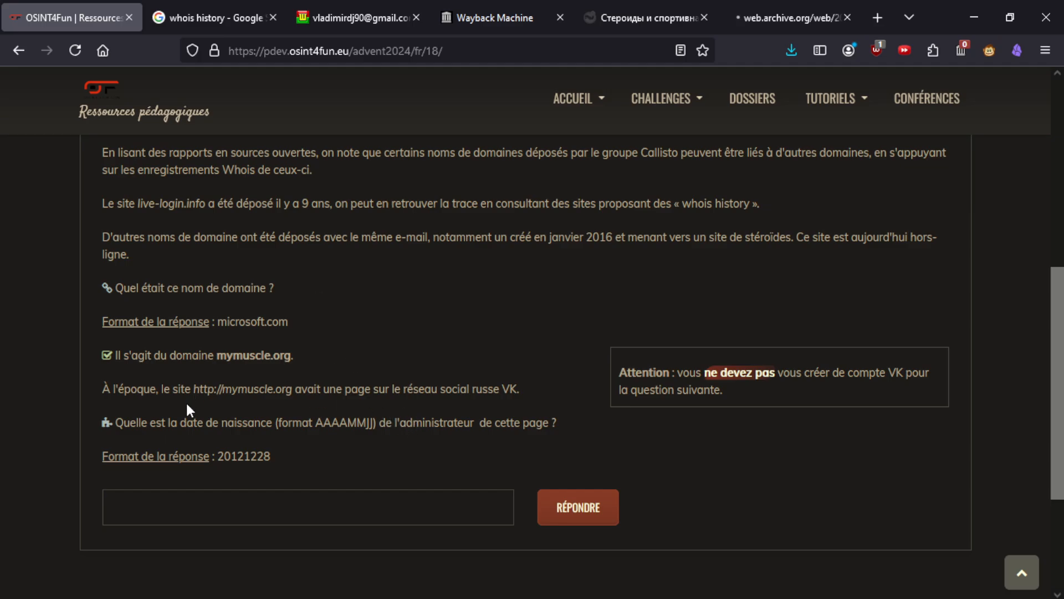
pyautogui.click(781, 19)
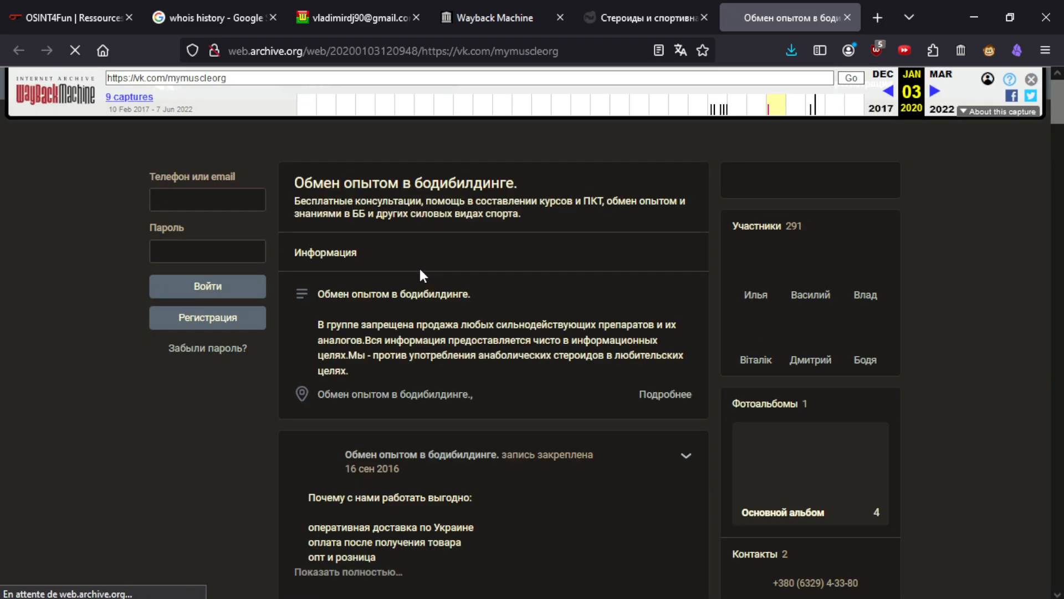
# - Open the archived VK group's listed contact profile (under Контакты) in a background tab
pyautogui.scroll(-2, 564, 271)
pyautogui.scroll(1, 627, 265)
pyautogui.scroll(1, 630, 270)
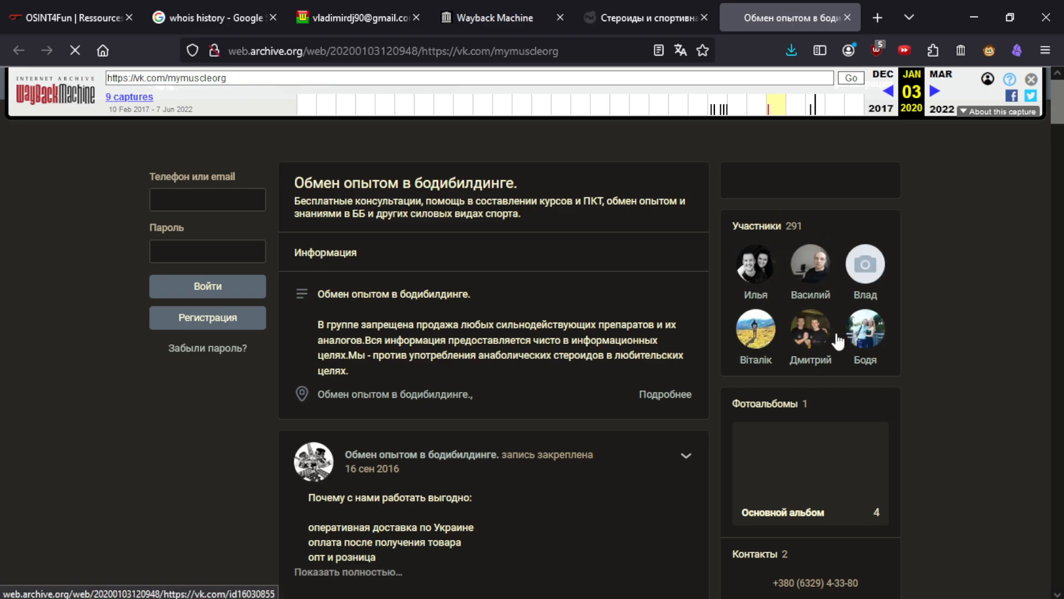
pyautogui.scroll(-2, 609, 308)
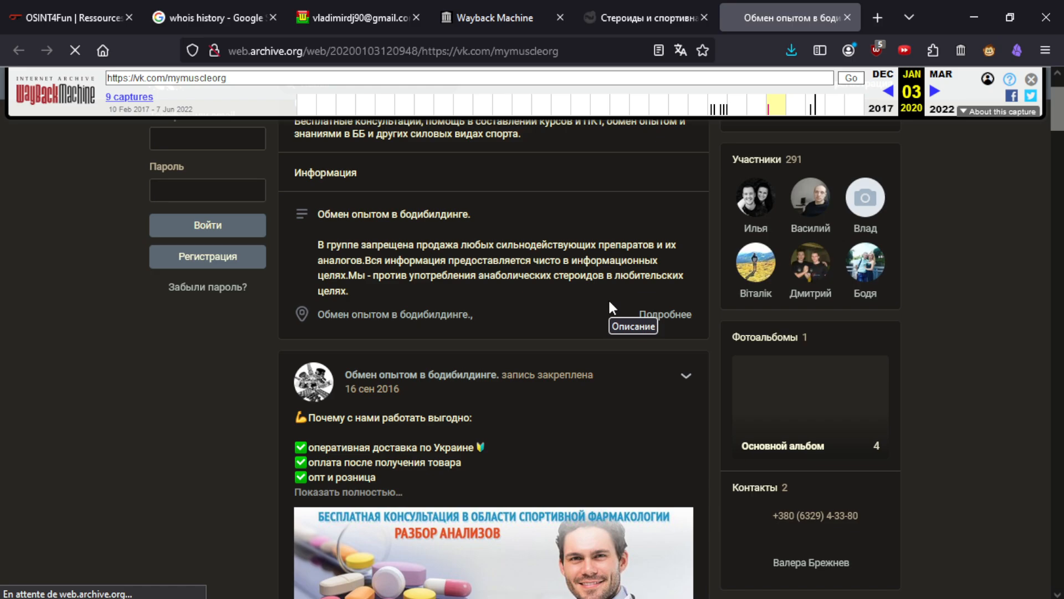
pyautogui.scroll(-5, 609, 307)
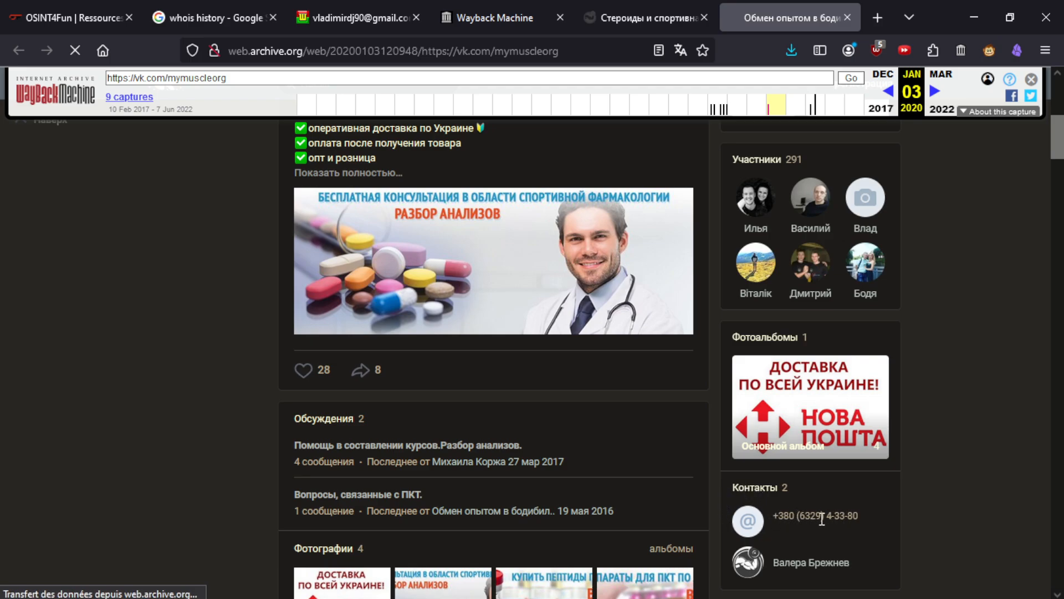
pyautogui.middleClick(801, 565)
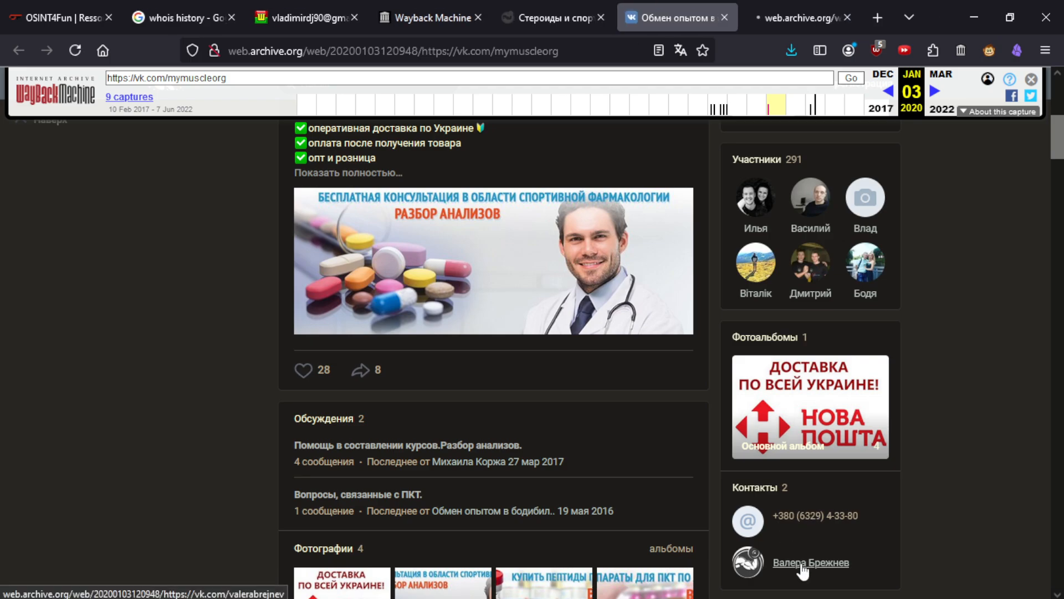
# - Load the contact's live VK profile in a new tab, since Wayback Machine has no archive of it
pyautogui.click(795, 11)
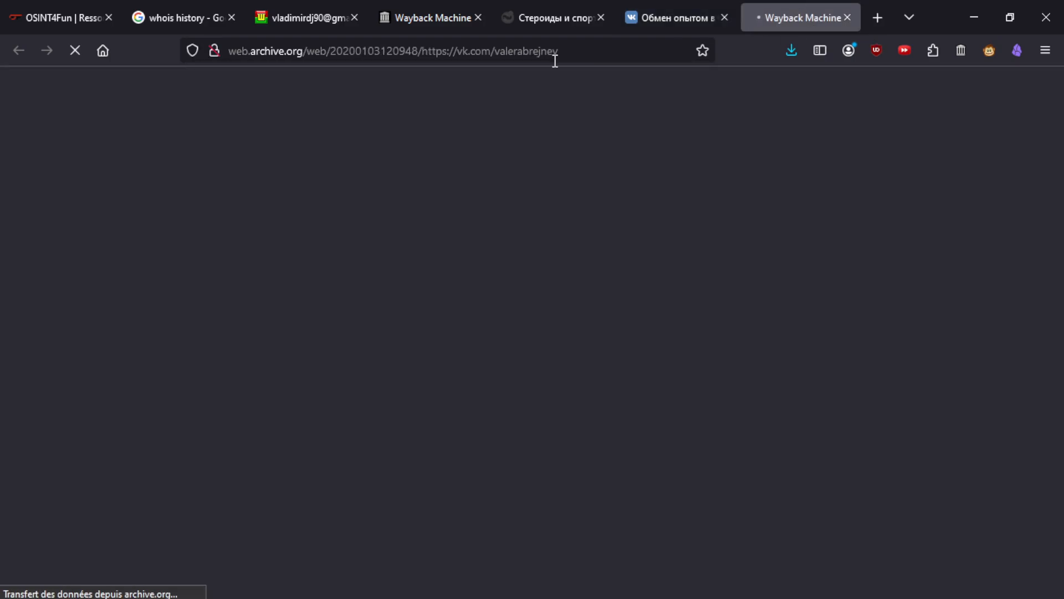
pyautogui.moveTo(594, 53); pyautogui.dragTo(422, 51)
pyautogui.hotkey('ctrl', 'c')
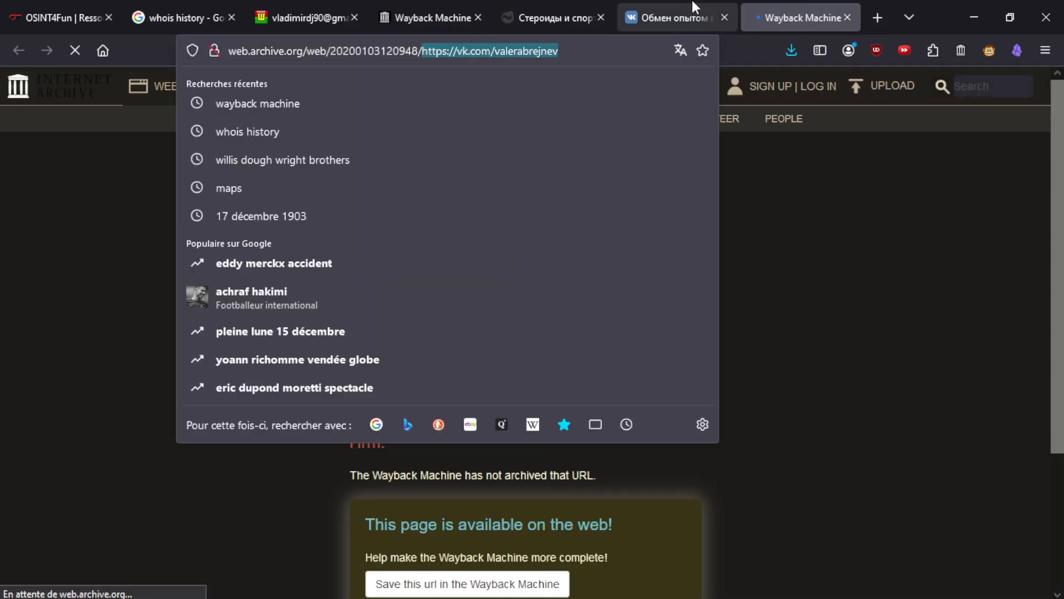
pyautogui.click(858, 210)
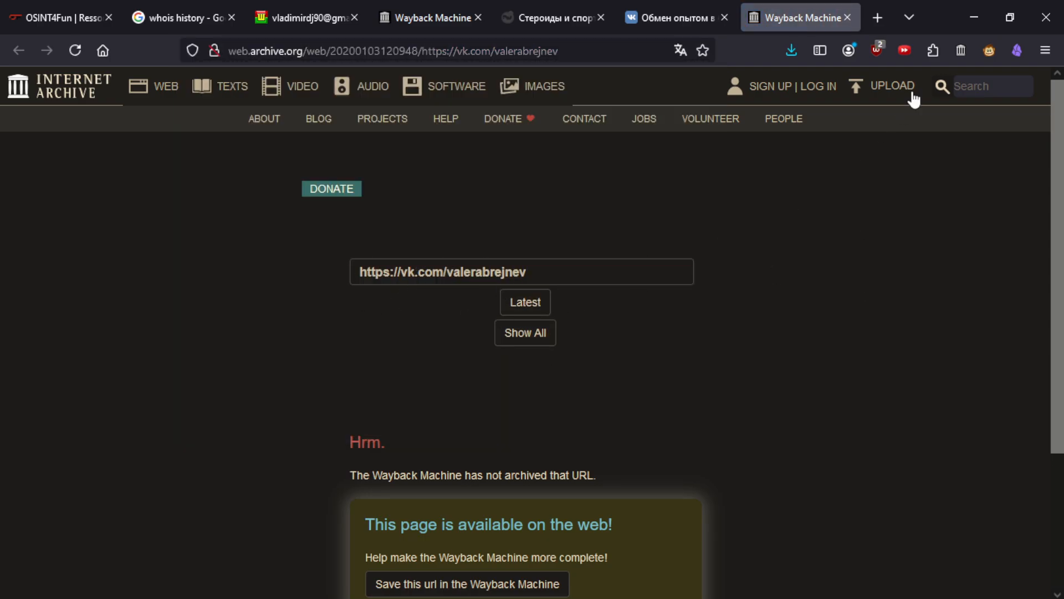
pyautogui.click(879, 17)
pyautogui.hotkey('ctrl', 'v')
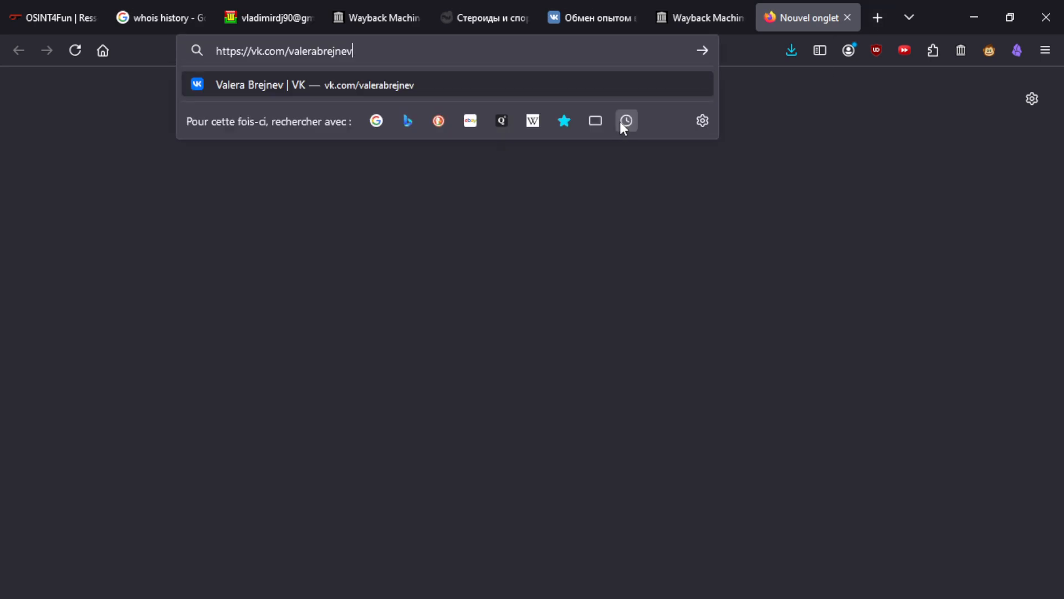
pyautogui.press('Return')
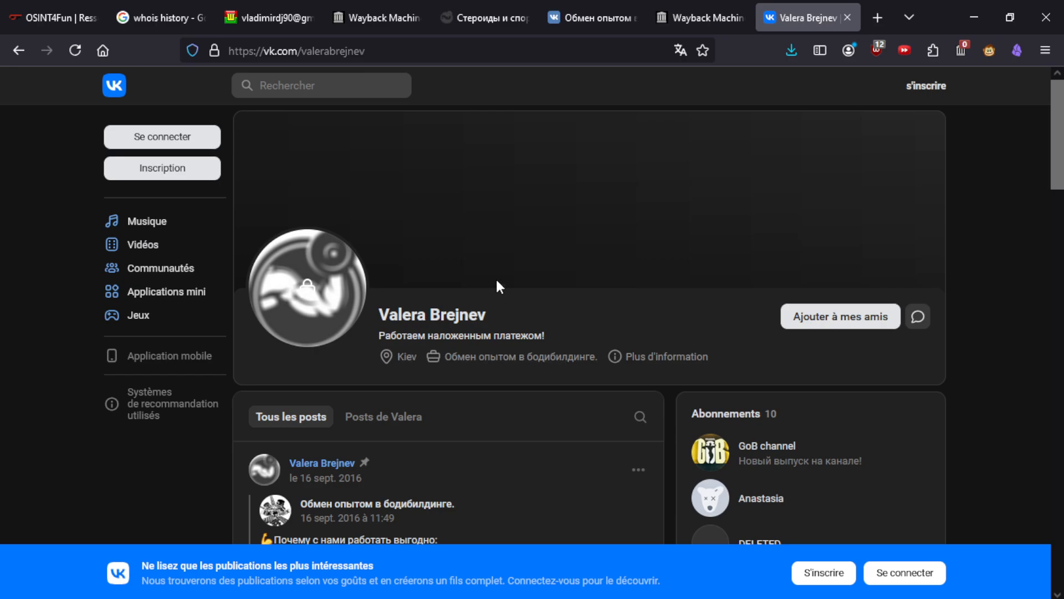
pyautogui.scroll(-4, 397, 287)
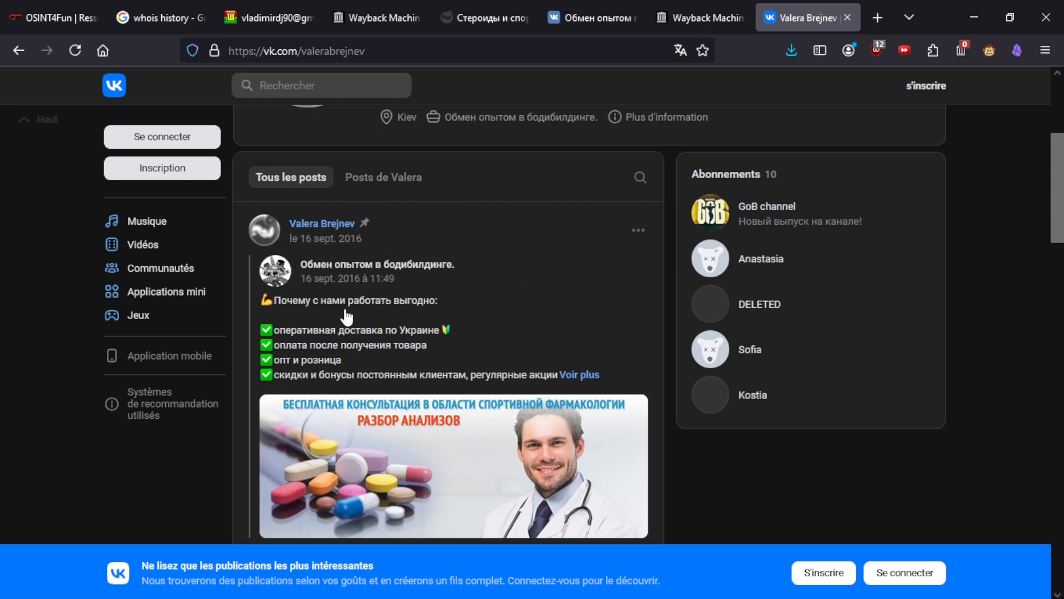
pyautogui.scroll(-3, 374, 336)
pyautogui.scroll(3, 424, 292)
pyautogui.scroll(4, 588, 399)
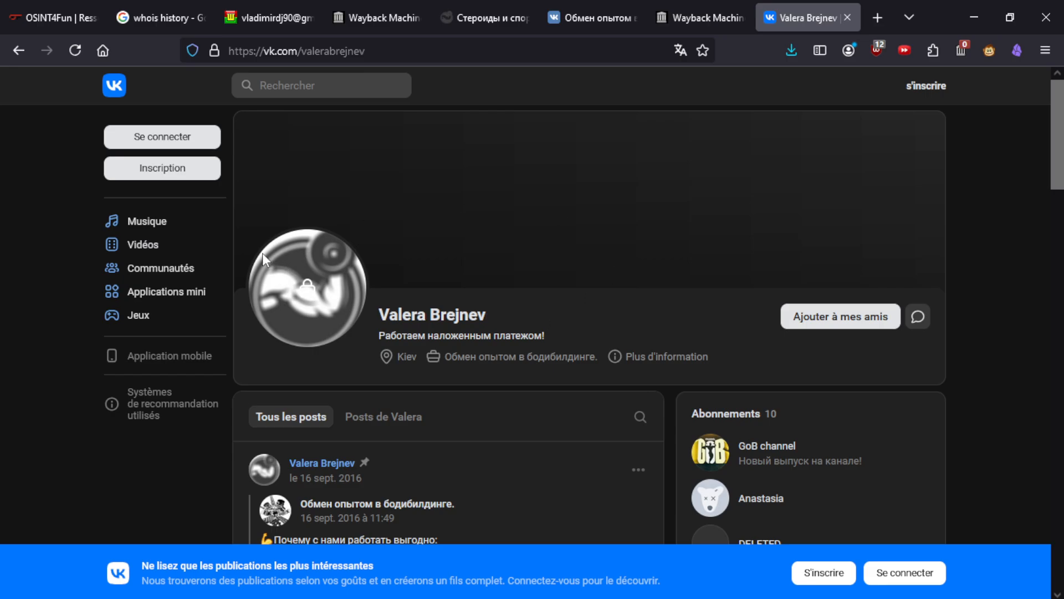
pyautogui.click(642, 355)
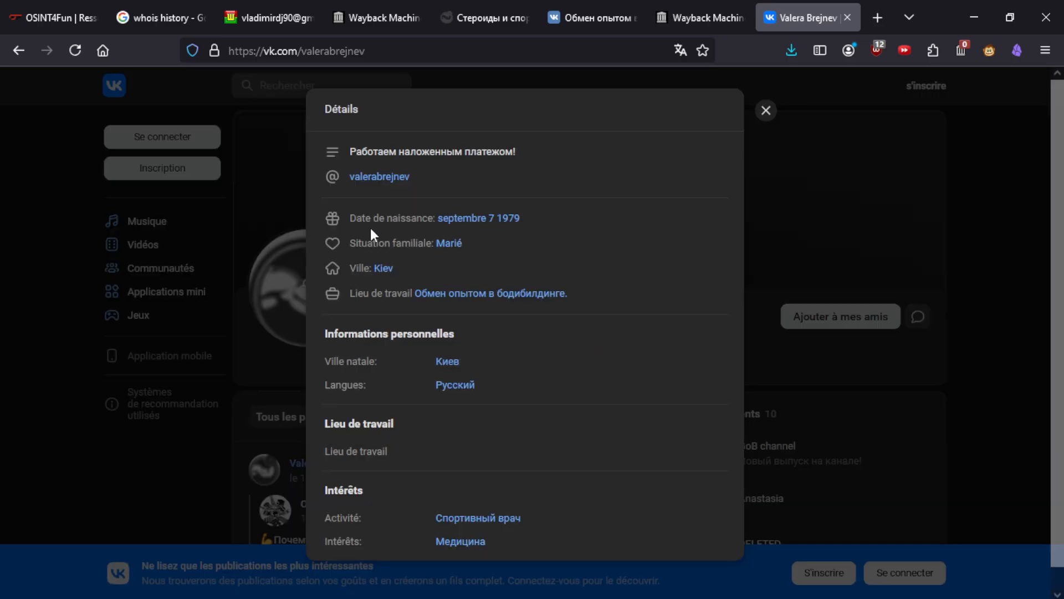
pyautogui.moveTo(350, 218); pyautogui.dragTo(416, 218)
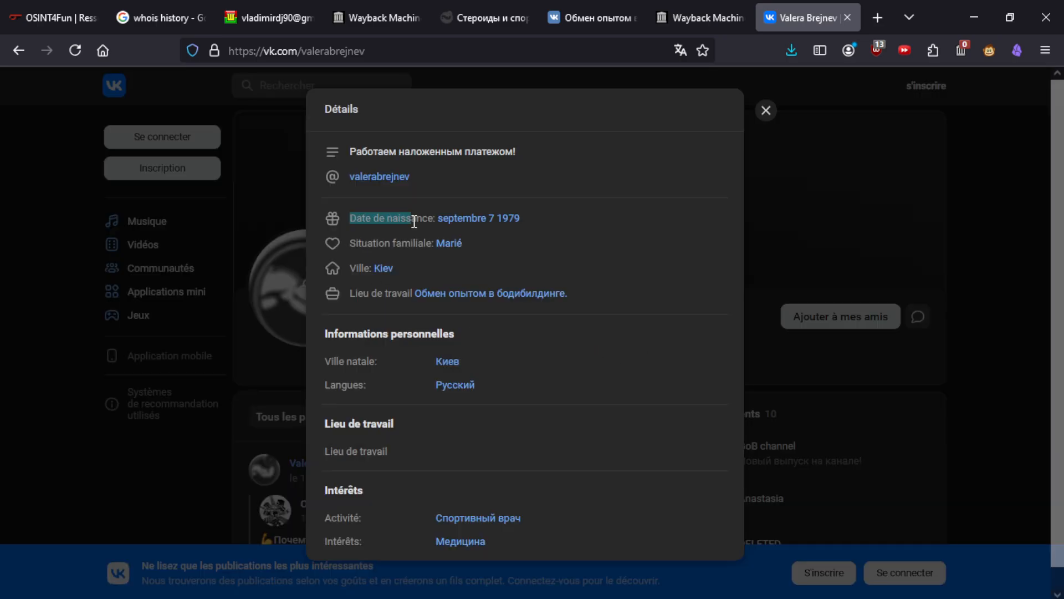
pyautogui.click(571, 214)
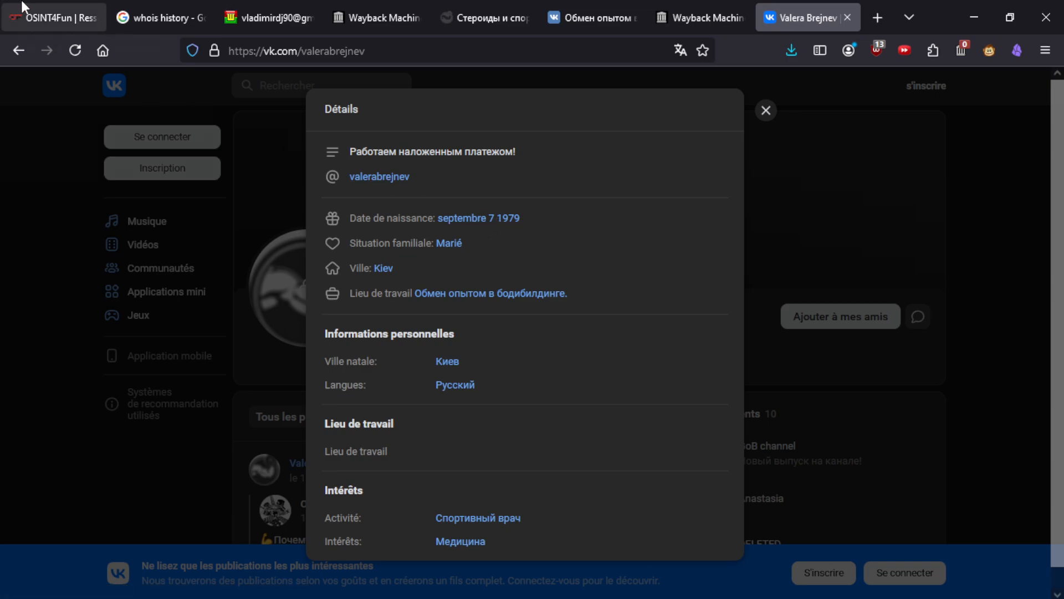
# - Submit 19790907 as the answer on the OSINT4Fun challenge page
pyautogui.click(53, 17)
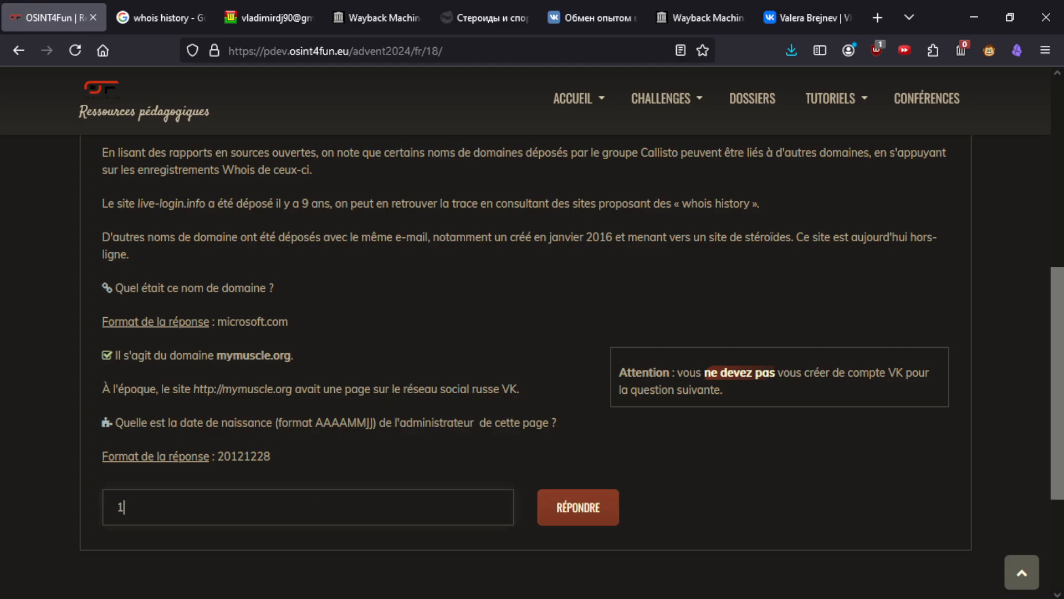
pyautogui.click(560, 501)
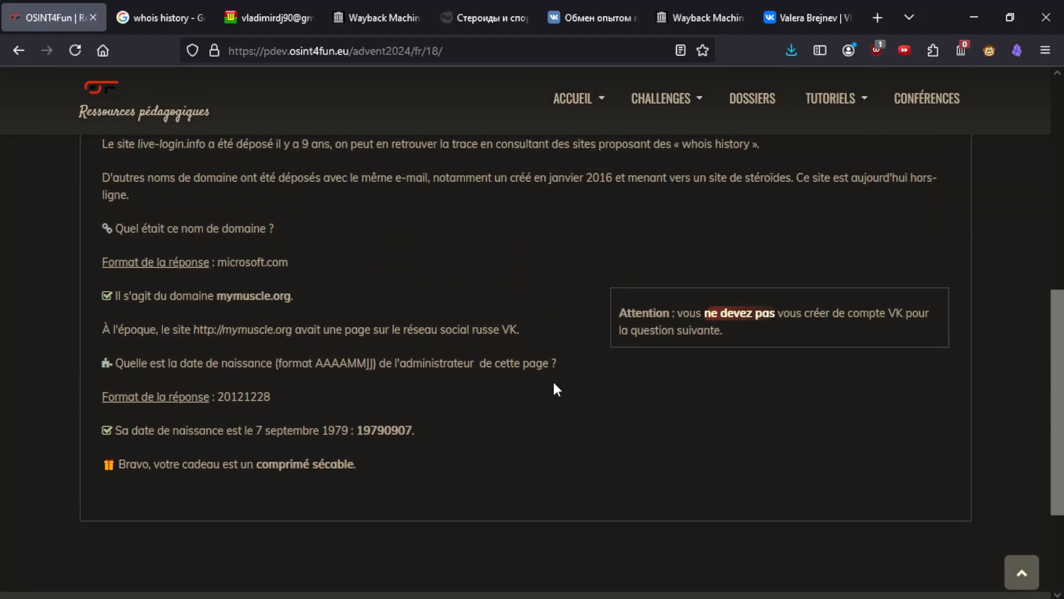
pyautogui.scroll(4, 395, 370)
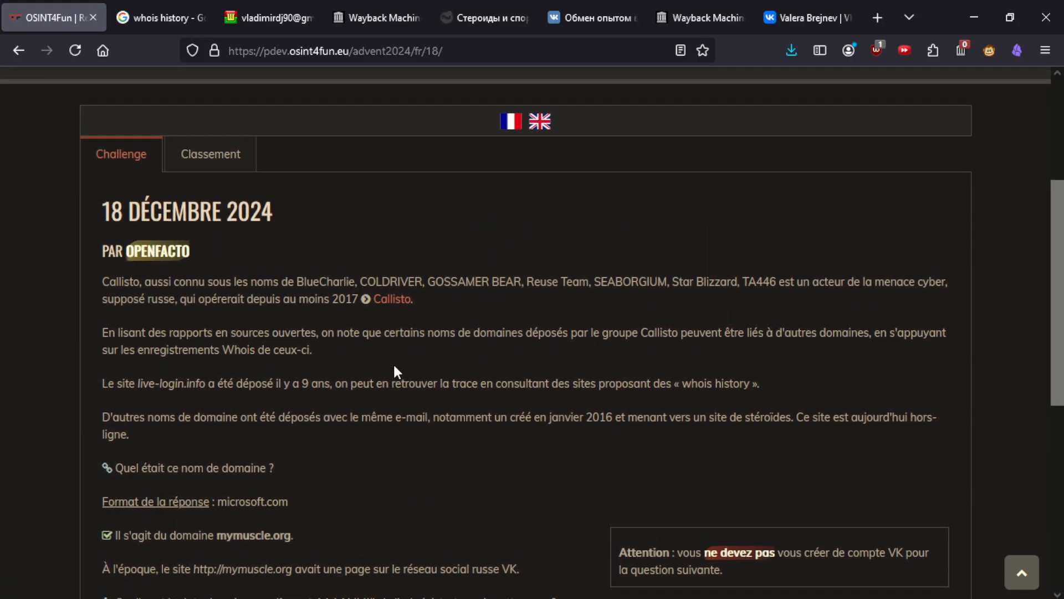